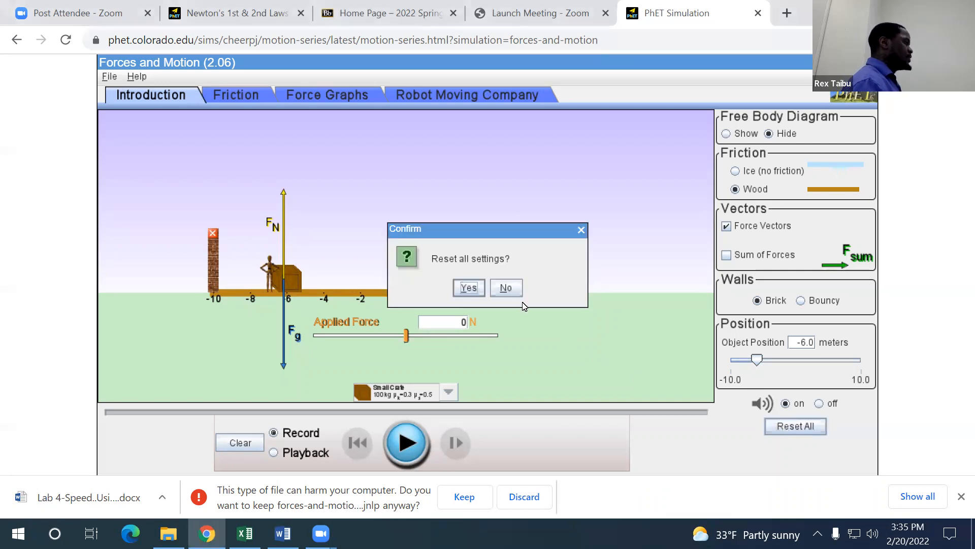
Step: Reset all simulation settings and set the friction surface to Ice (no friction)
left_click(462, 288)
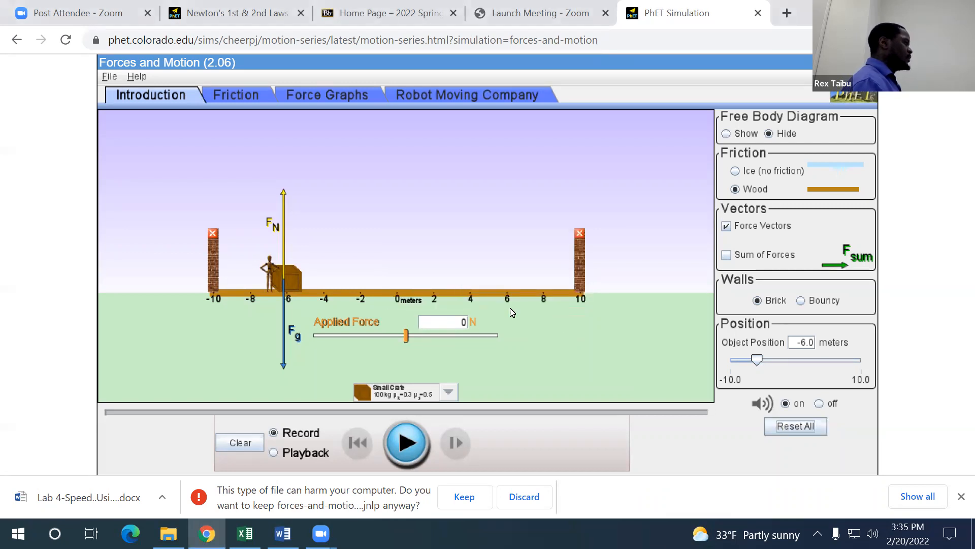
left_click(736, 172)
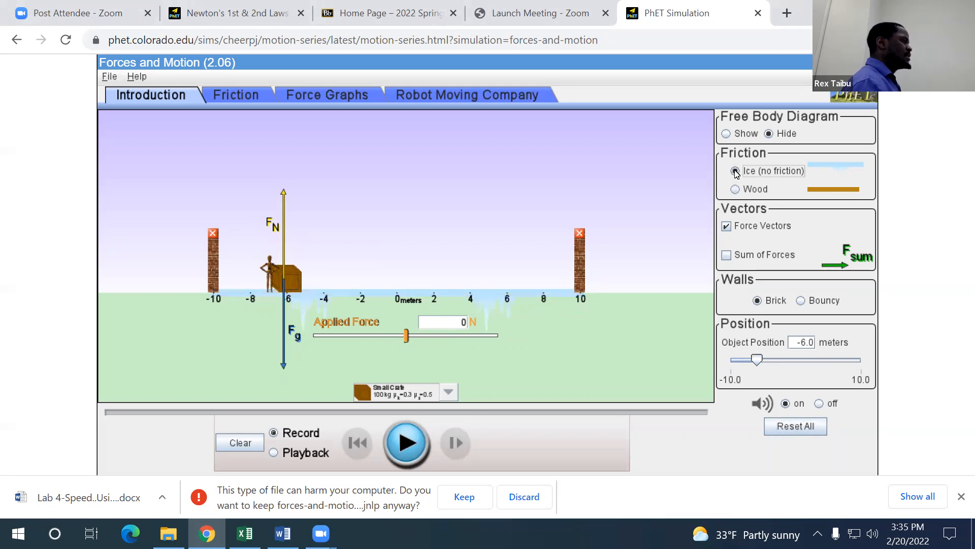
Step: Hide the force vectors and move the crate to an object position of about -8.9 meters
left_click(727, 226)
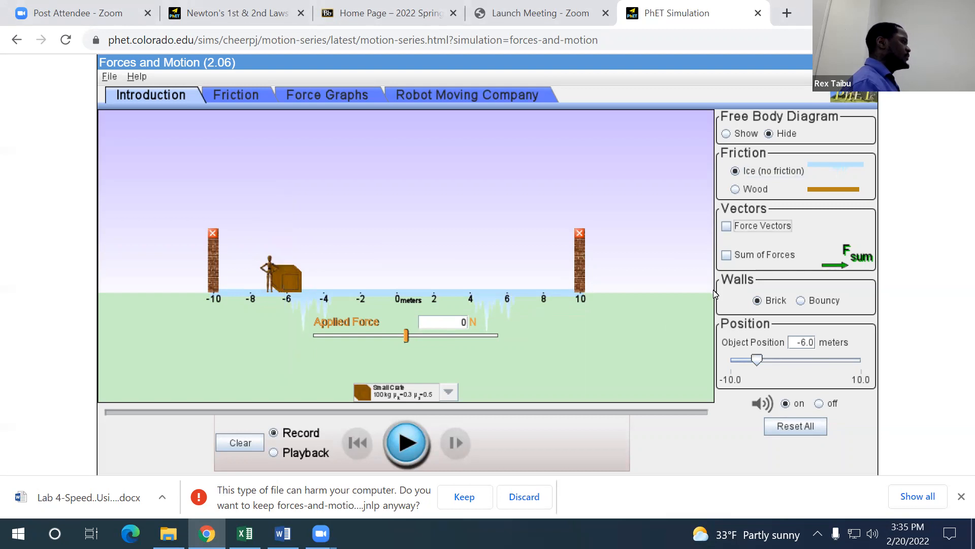
left_click_drag(757, 360, 733, 359)
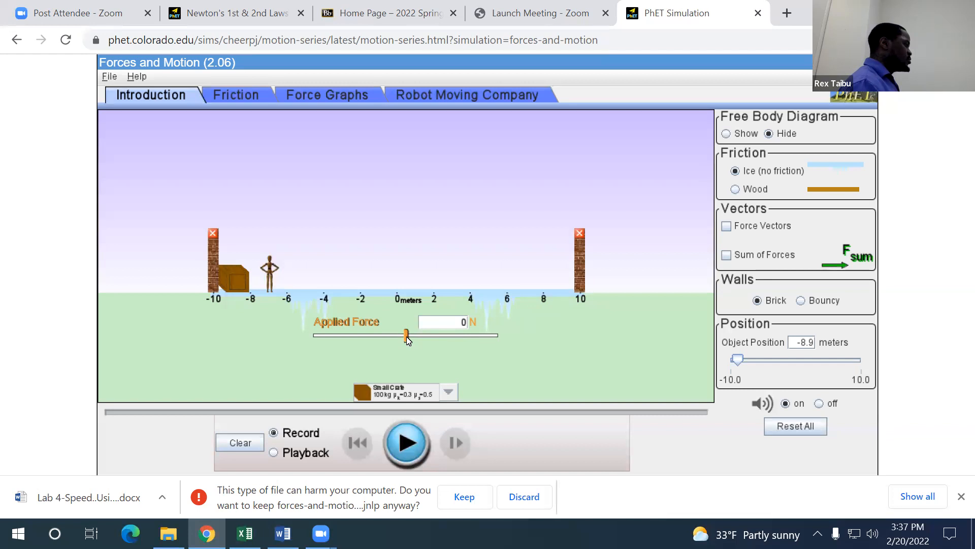
Step: Give the crate a brief push with the applied force slider, then pause the simulation
left_click_drag(407, 340, 406, 336)
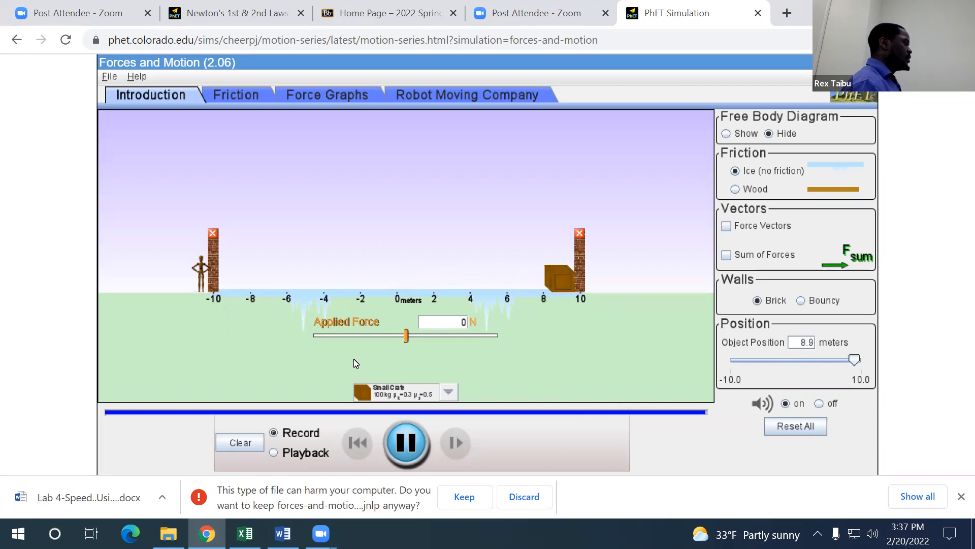
left_click(399, 451)
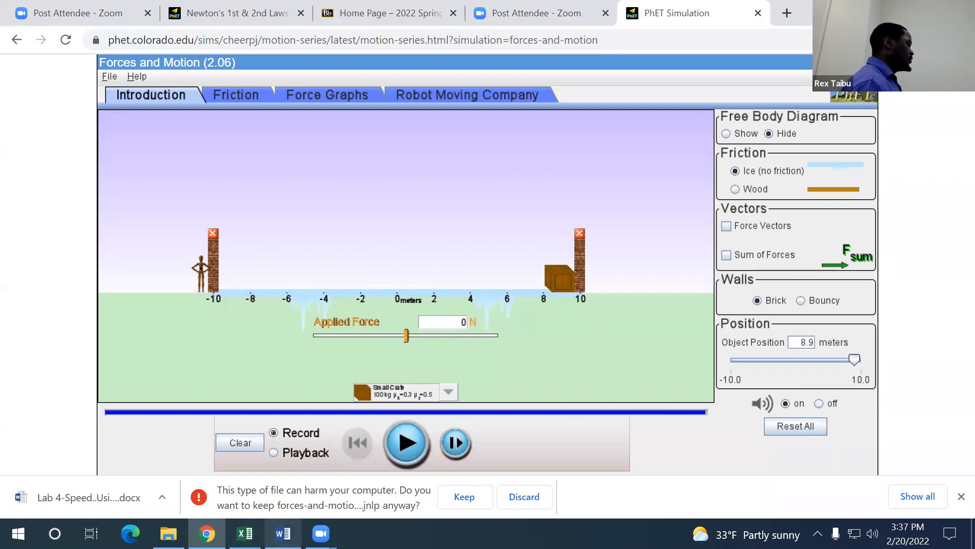
Step: Switch to the Word lab document and examine the stopwatch lap times screenshot
mouse_move(283, 533)
left_click(288, 483)
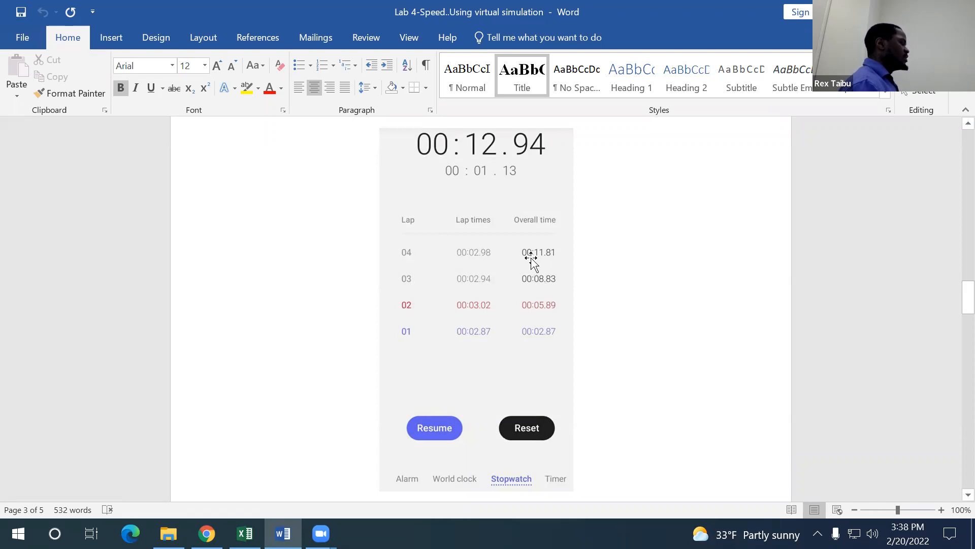
scroll(530, 260, "up", 1)
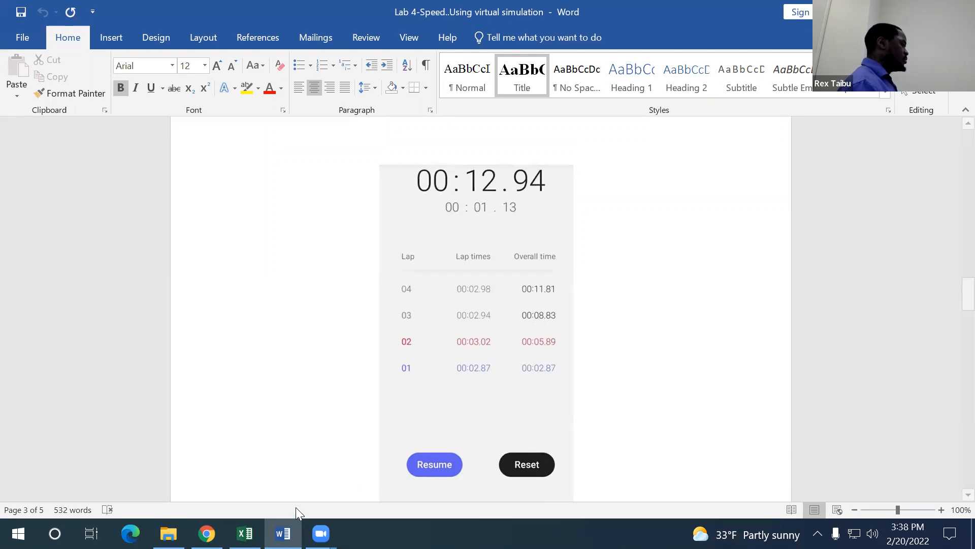
Step: Switch to the Excel worksheet and enter time 3.57 and distance 2 in row 3
mouse_move(245, 531)
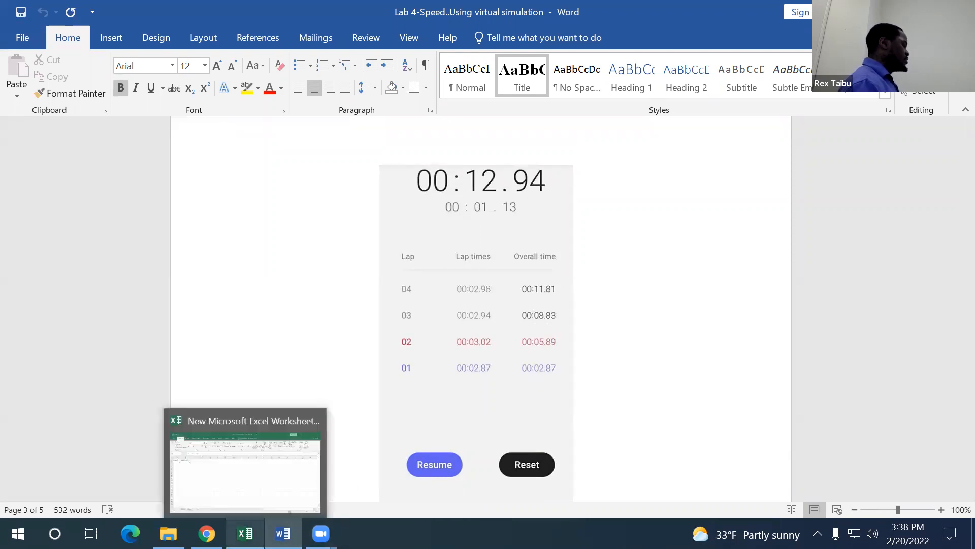
left_click(245, 508)
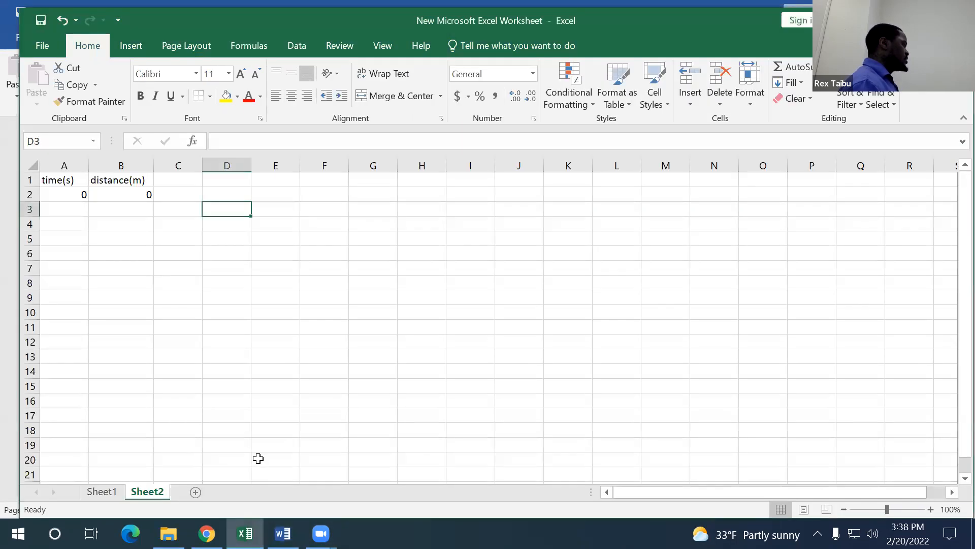
left_click(65, 196)
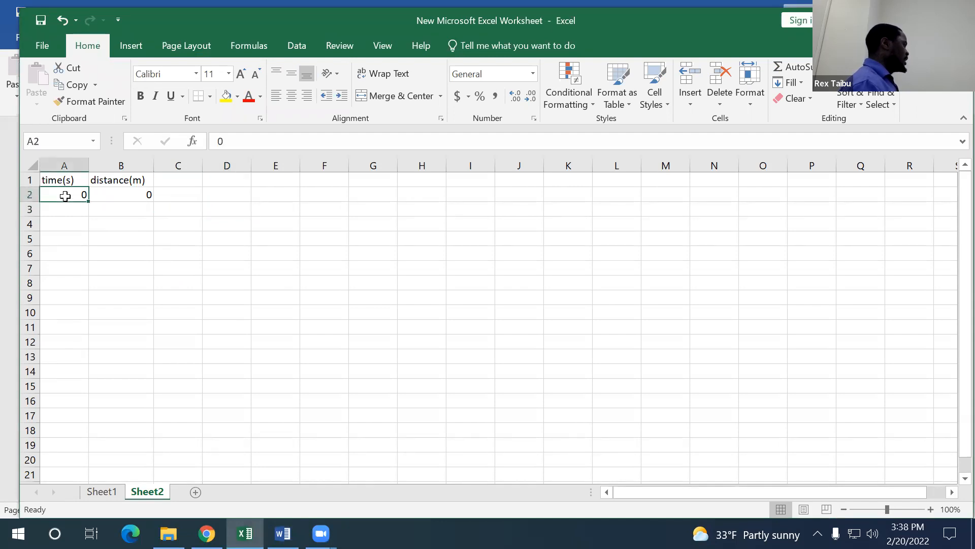
left_click(109, 195)
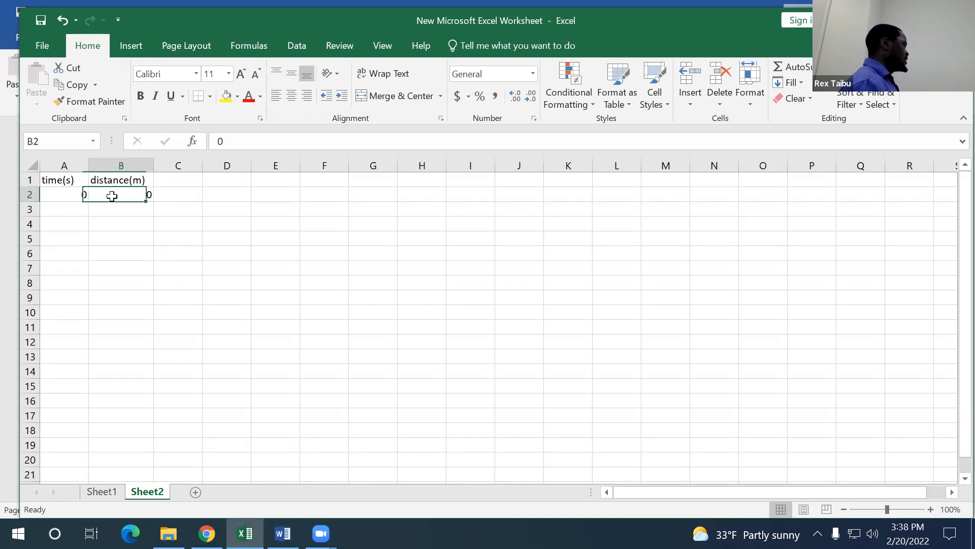
left_click(62, 195)
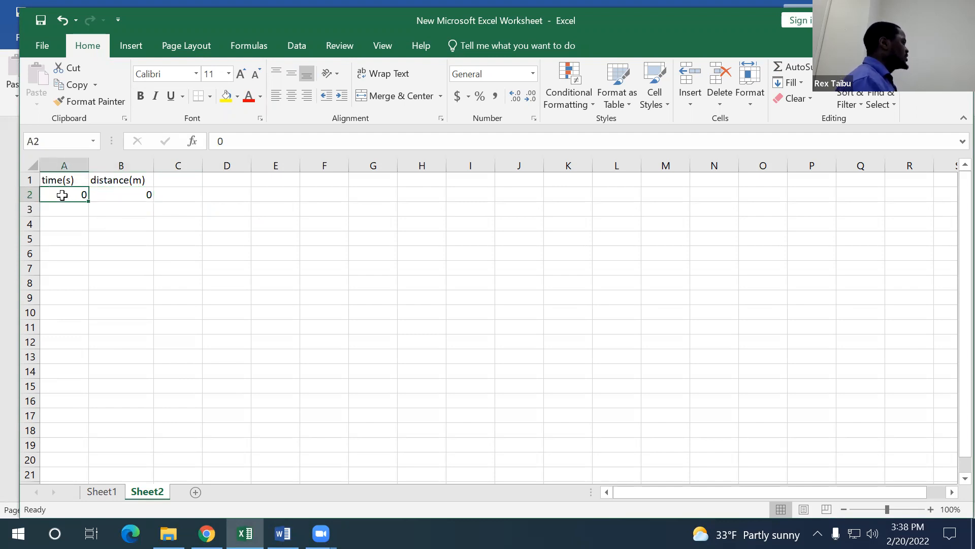
left_click(125, 193)
left_click(67, 209)
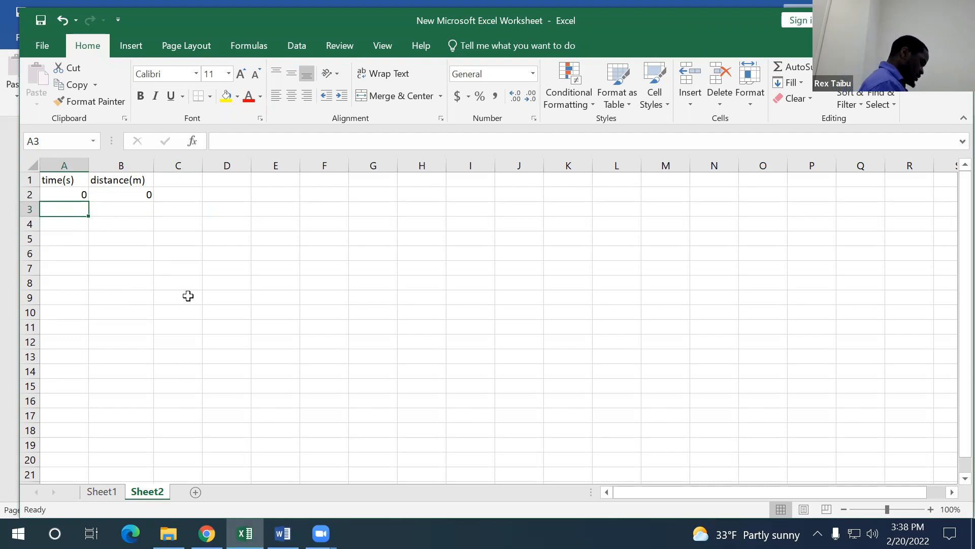
type("3.57")
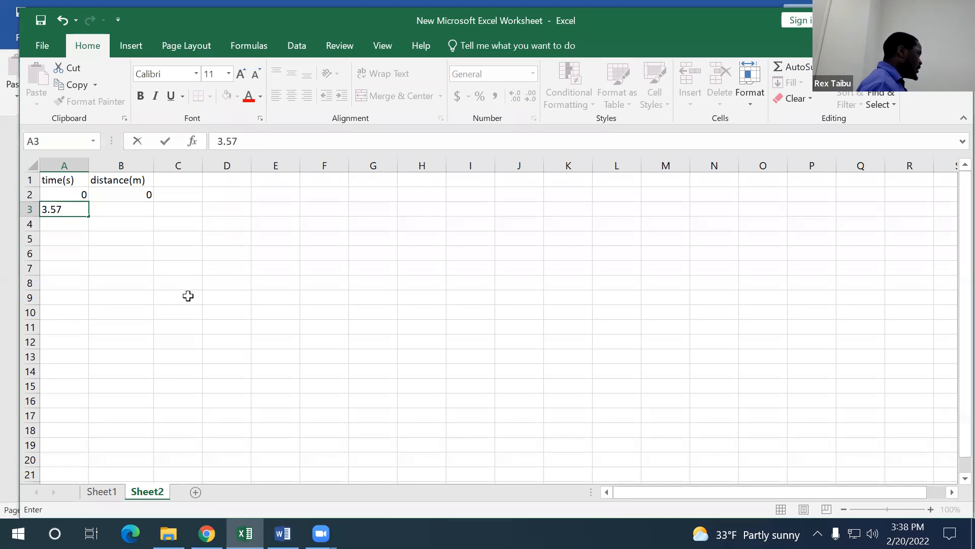
left_click(125, 209)
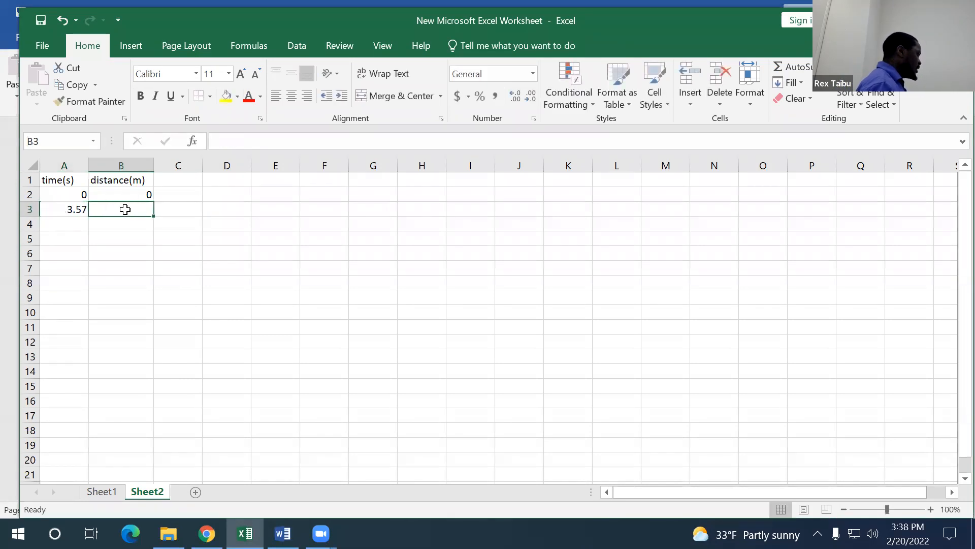
type("2")
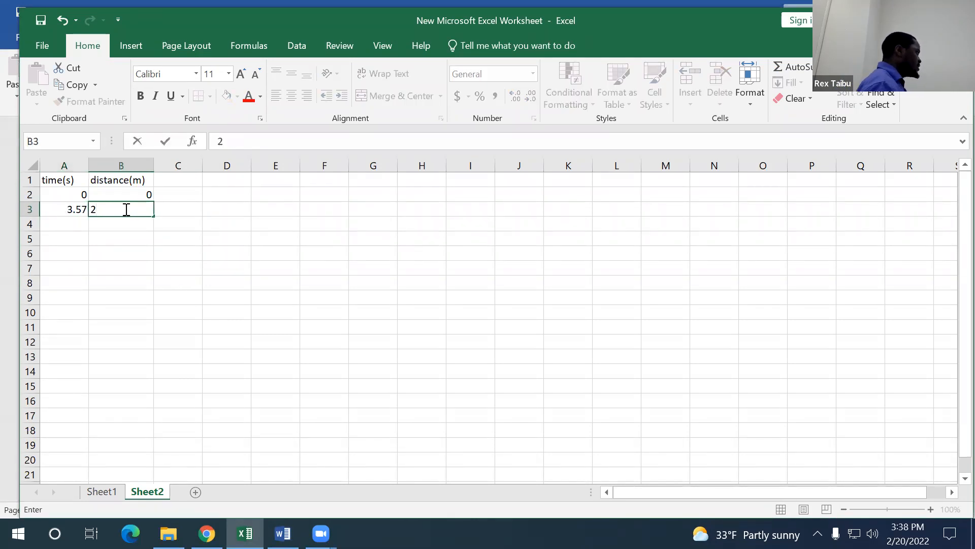
left_click(275, 222)
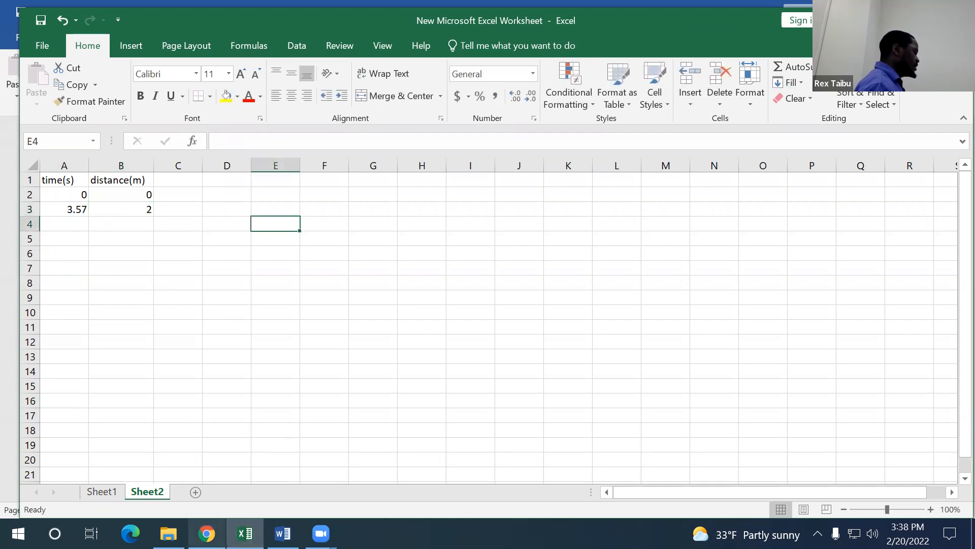
Step: Switch to the simulation in the browser and then back to the Excel worksheet
mouse_move(207, 533)
left_click(204, 482)
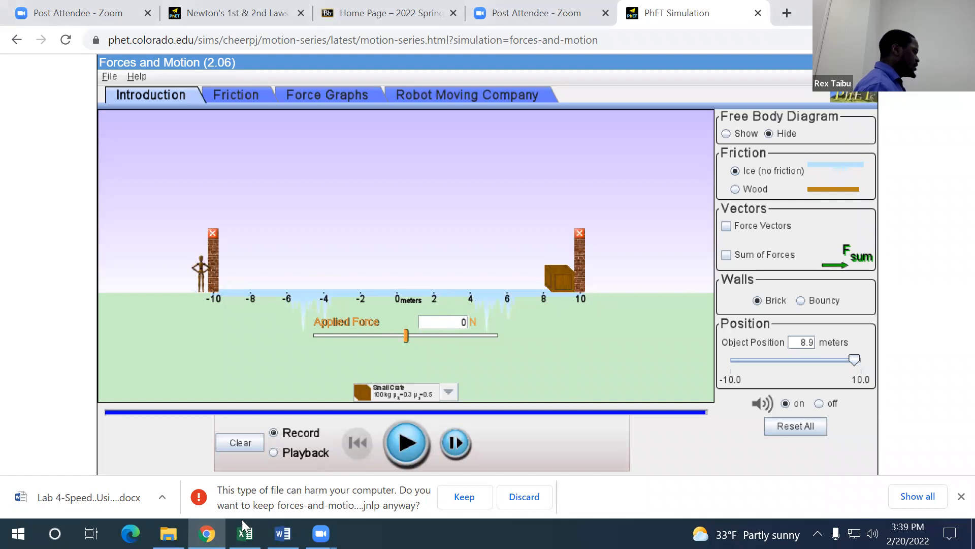
mouse_move(244, 533)
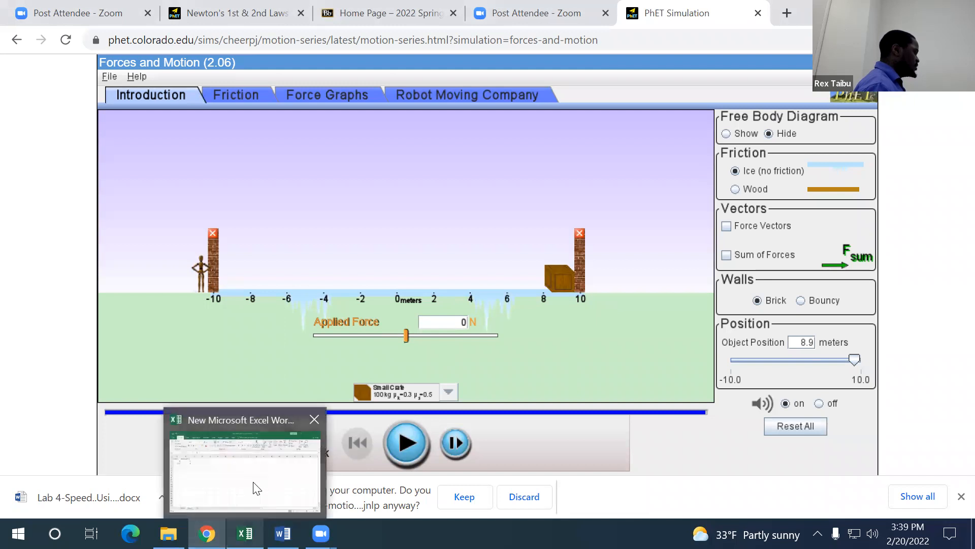
left_click(256, 486)
Step: Enter time 7.52 and distance 4 in row 4 of the table
left_click(75, 222)
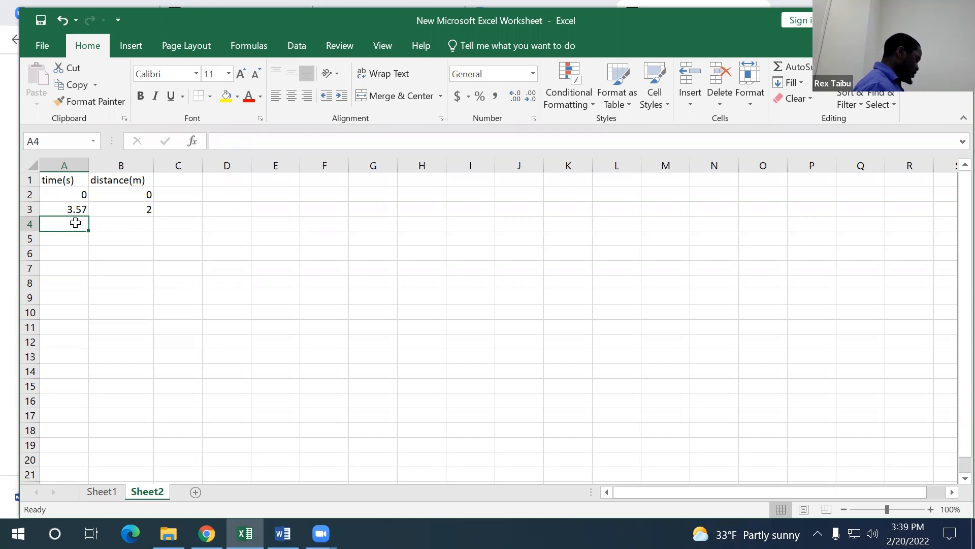
type("7.52")
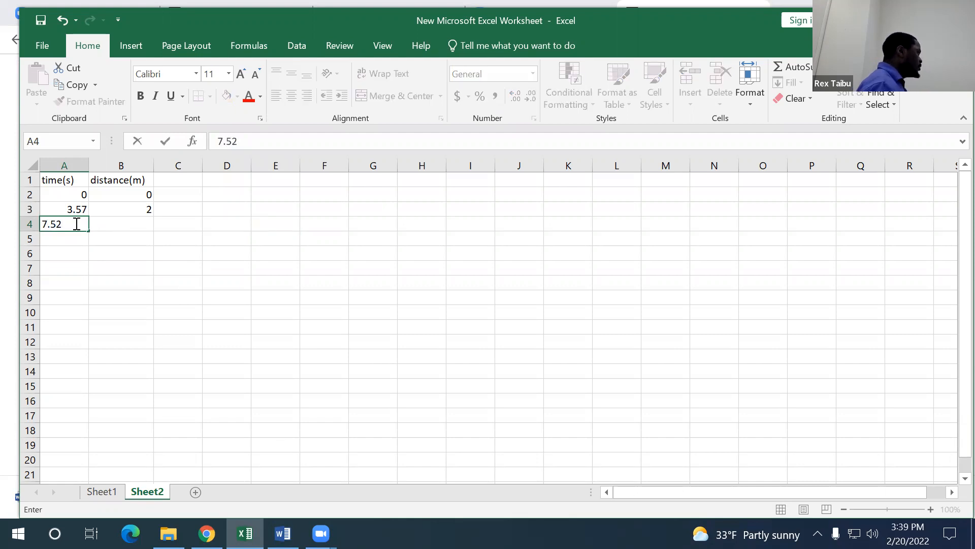
left_click(129, 221)
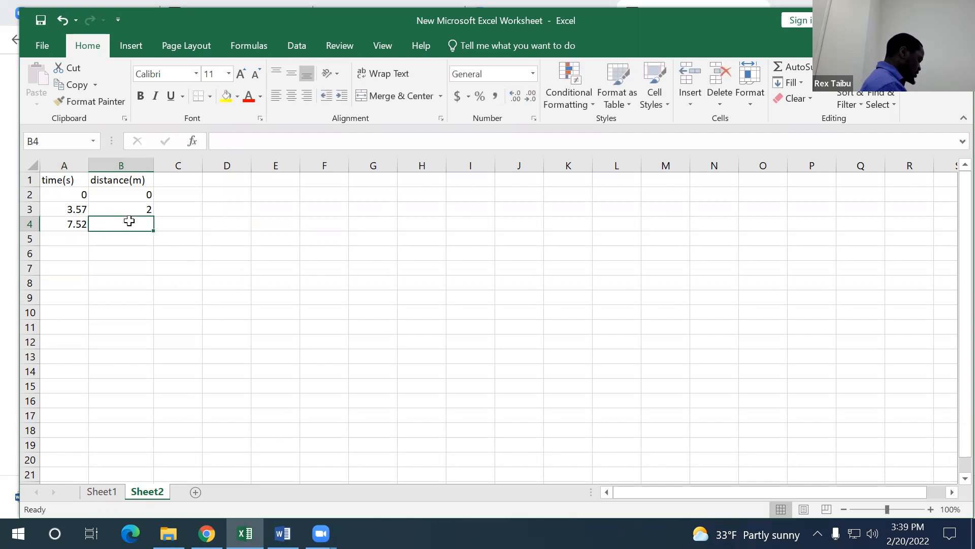
type("4")
left_click(73, 238)
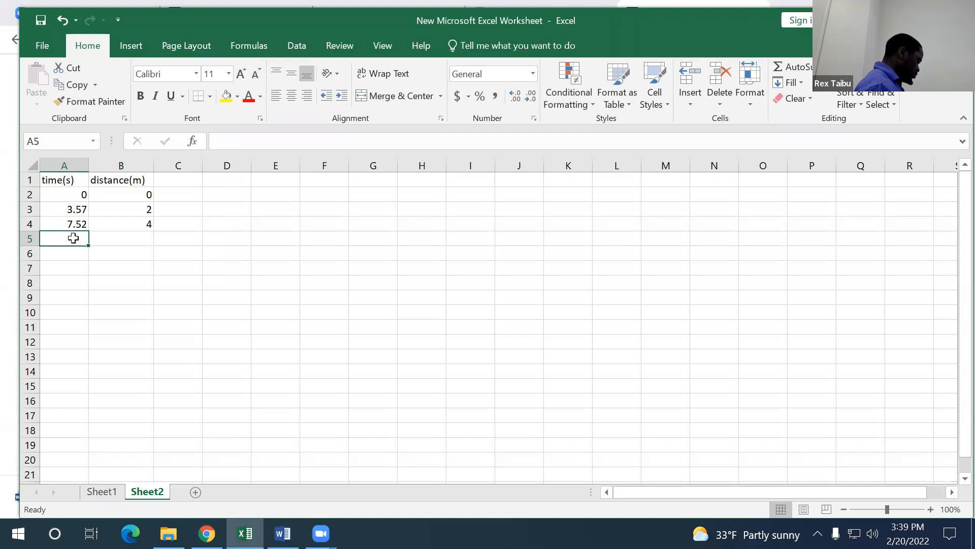
Step: Enter time 11.06 and distance 6 in row 5 of the table
type("11.06")
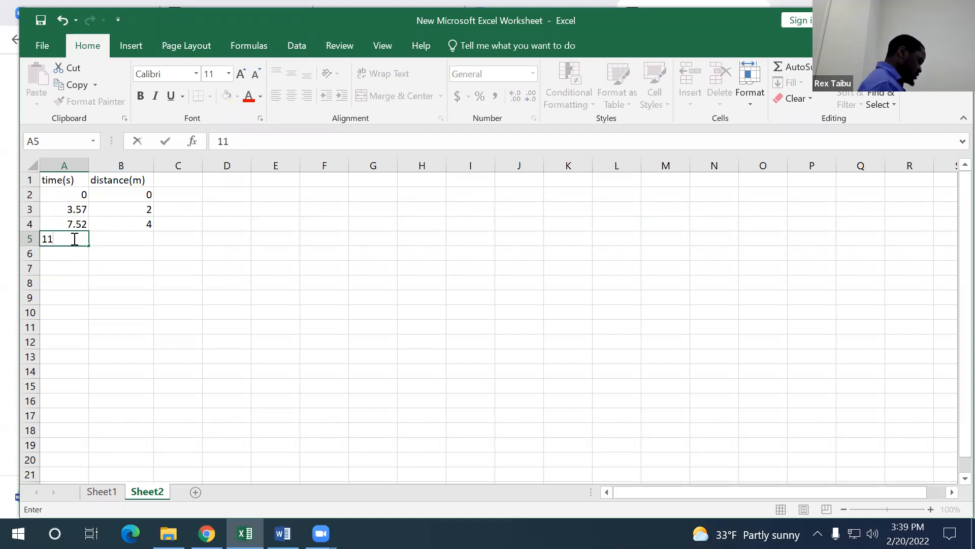
left_click(130, 233)
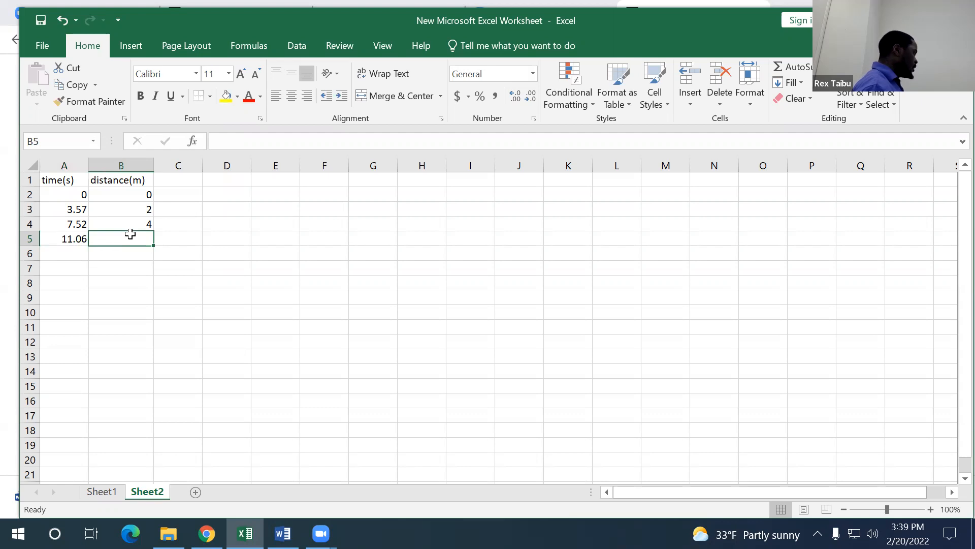
type("6")
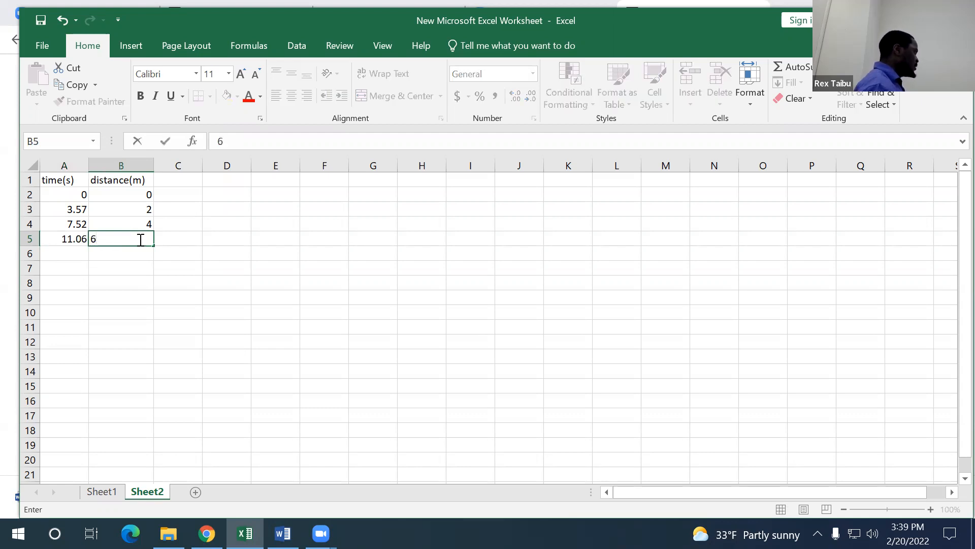
left_click(75, 250)
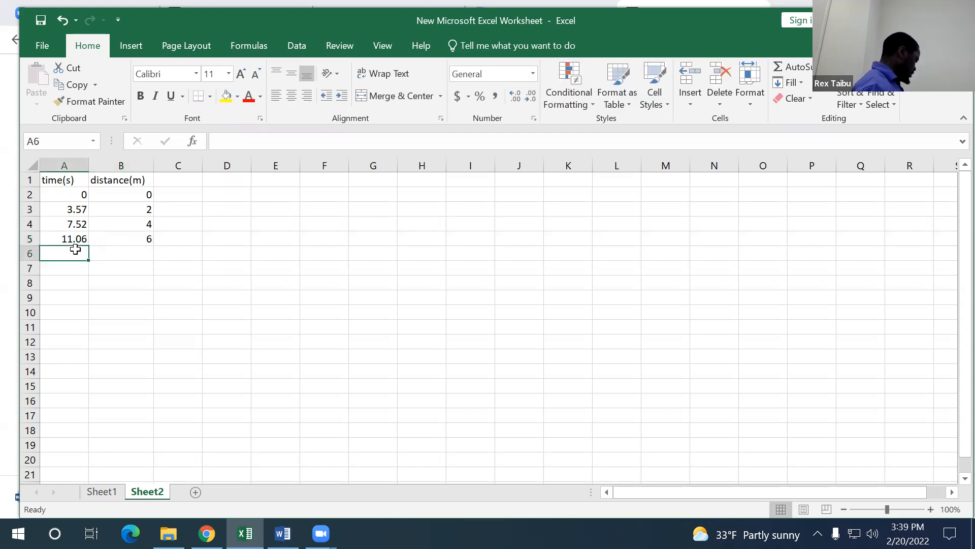
Step: Enter time 14.65 and distance 8 in row 6 of the table
type("14.65")
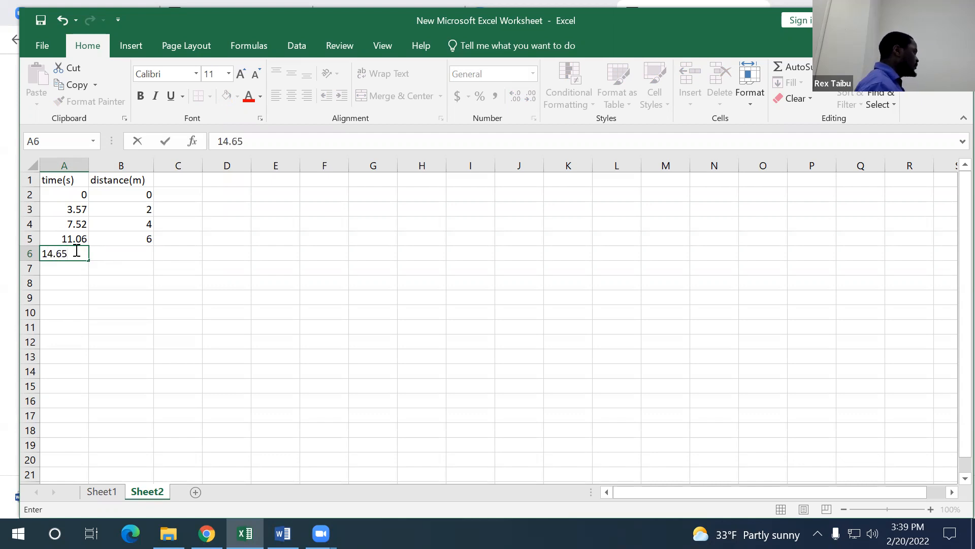
left_click(131, 255)
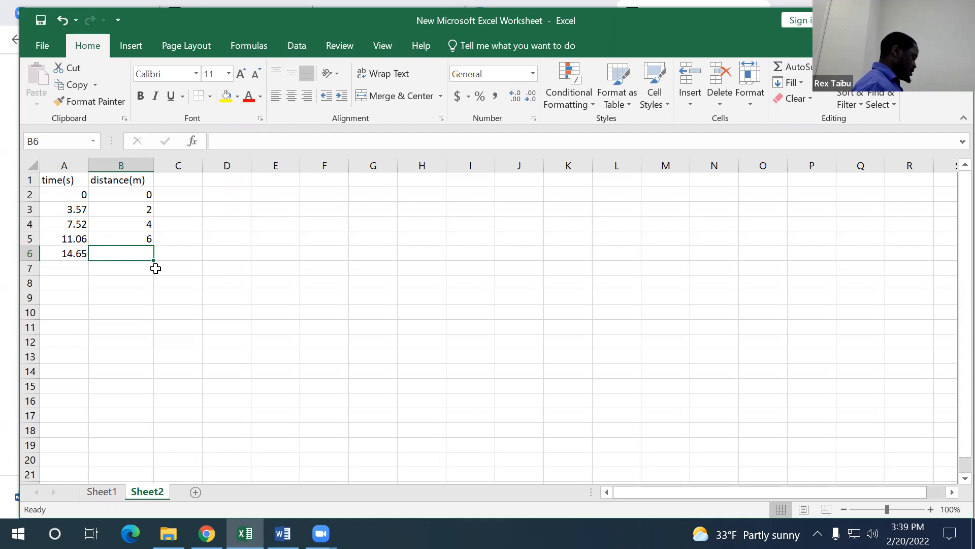
type("8")
left_click(340, 263)
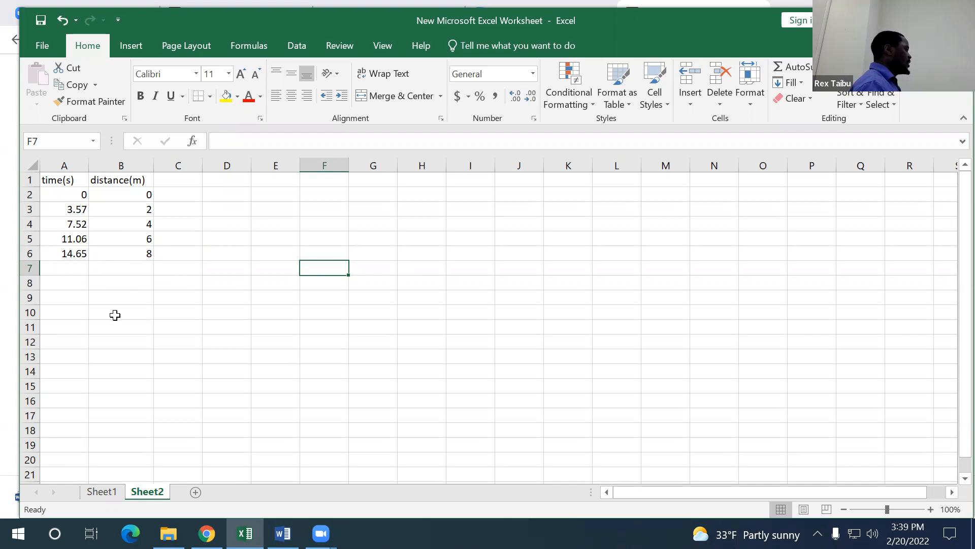
Step: Select the time and distance data in A2:B6 and insert a scatter chart with markers only
left_click_drag(65, 194, 120, 254)
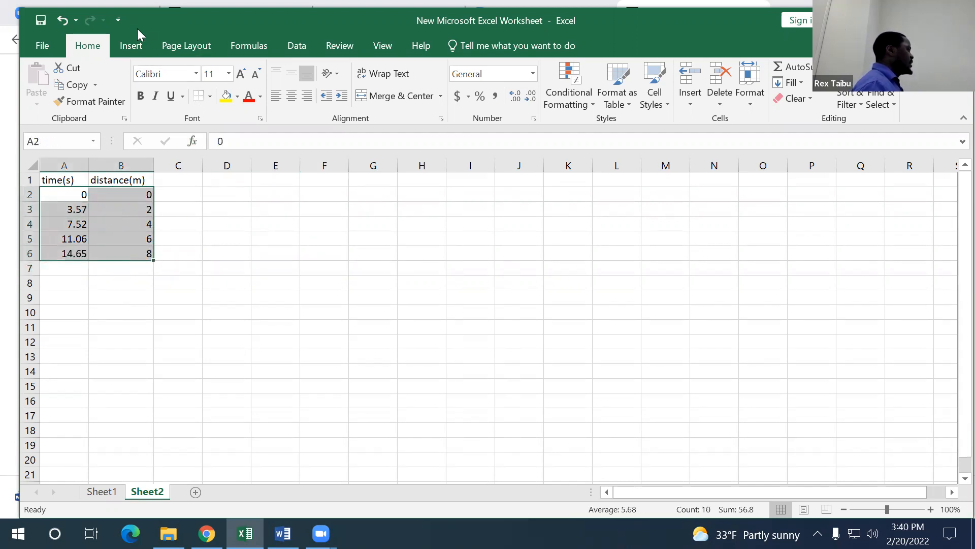
left_click(129, 45)
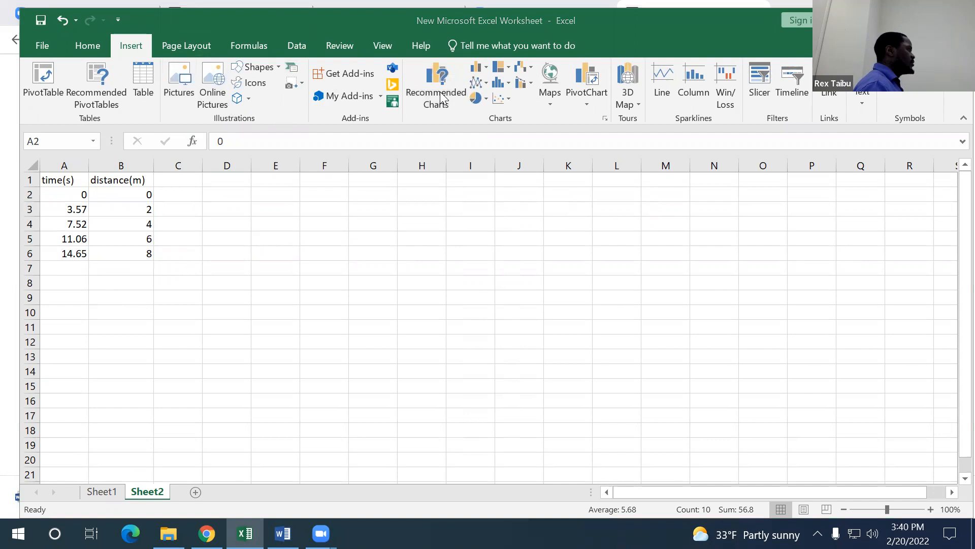
left_click(499, 99)
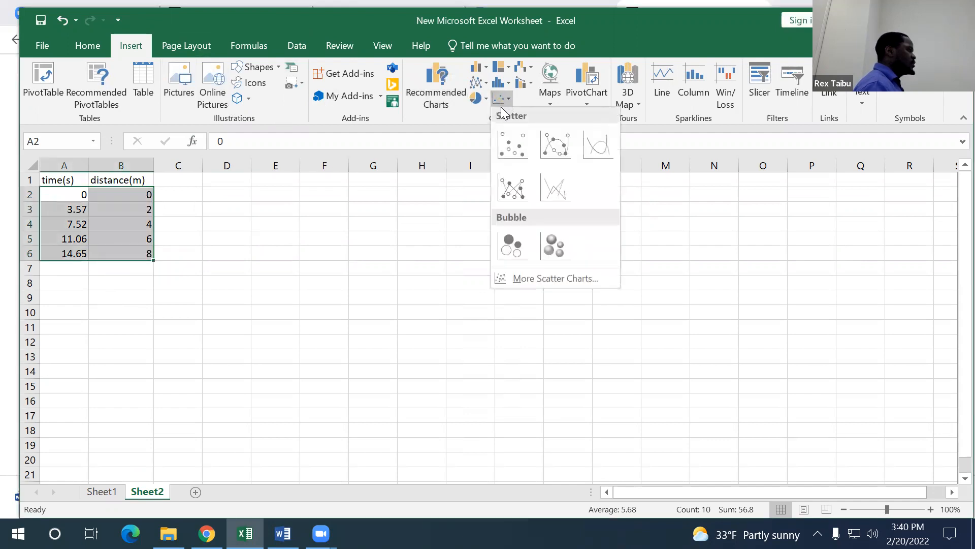
left_click(507, 144)
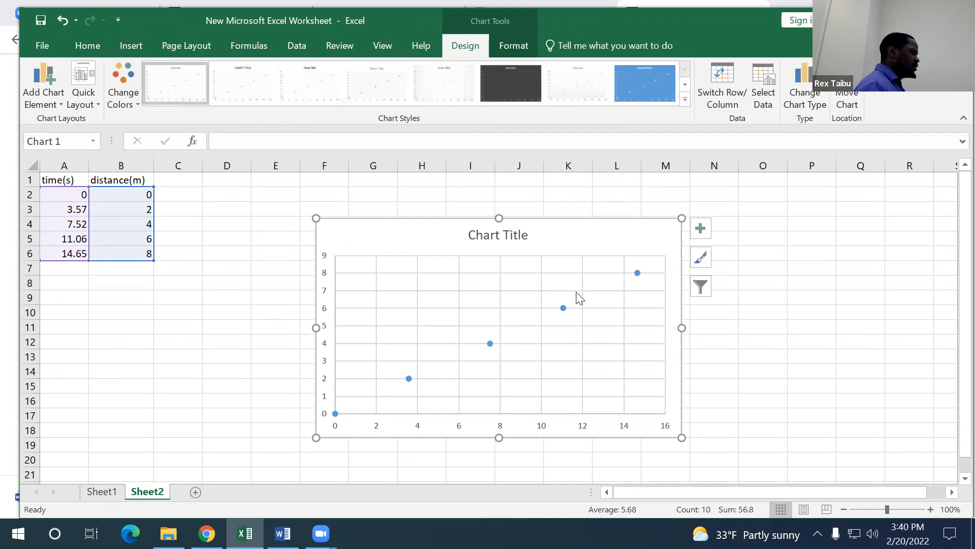
Step: Add a linear trendline to the data series and display its equation on the chart
left_click(562, 308)
right_click(562, 307)
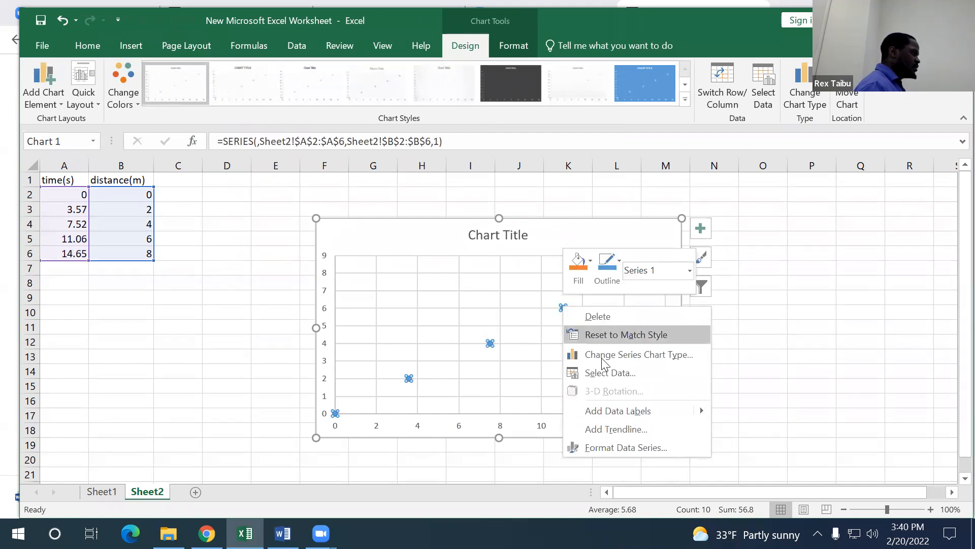
left_click(609, 429)
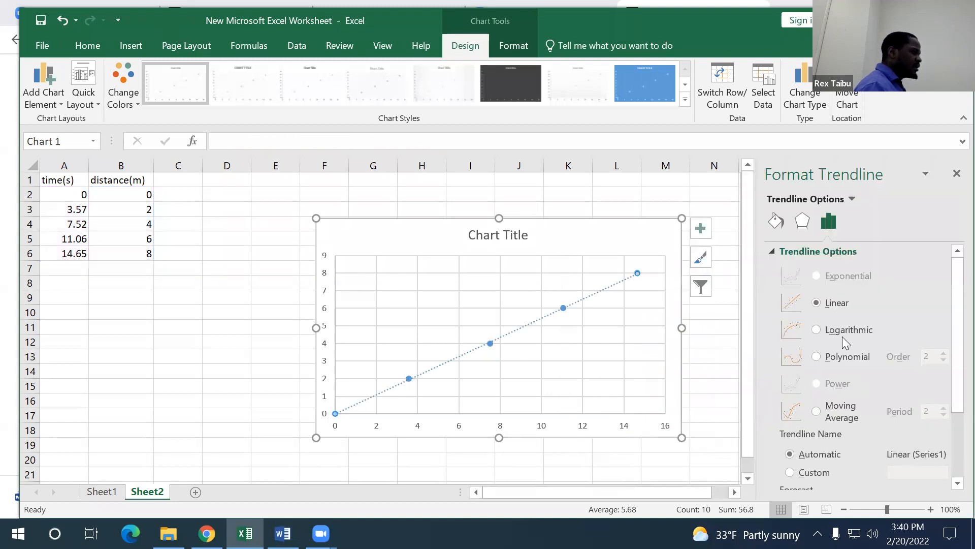
left_click_drag(951, 279, 955, 392)
left_click(785, 460)
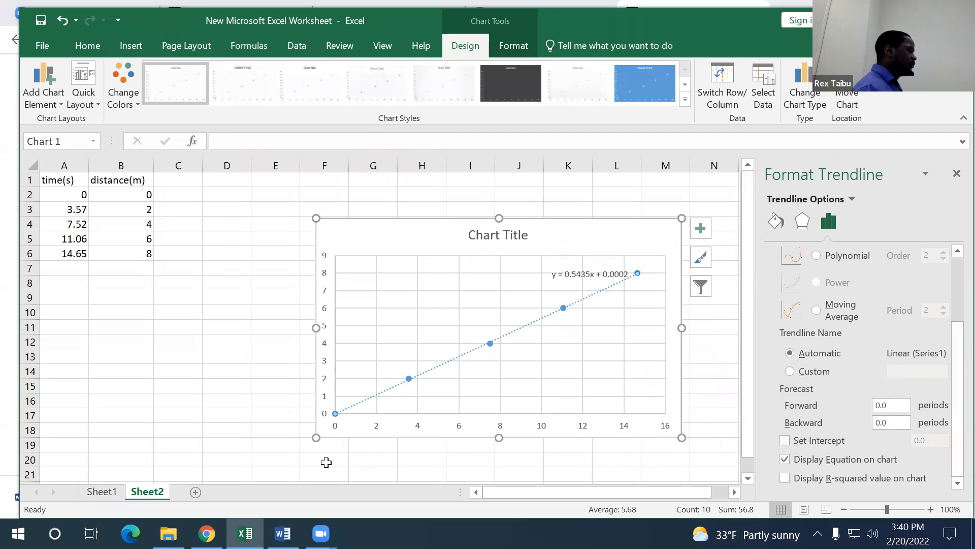
left_click(254, 458)
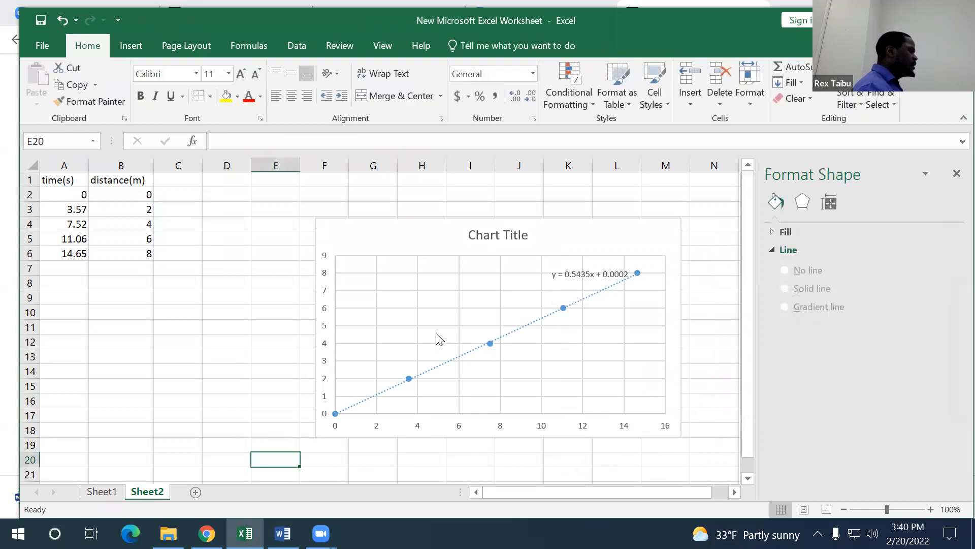
Step: Retitle the chart "distance vs time graph"
left_click(474, 234)
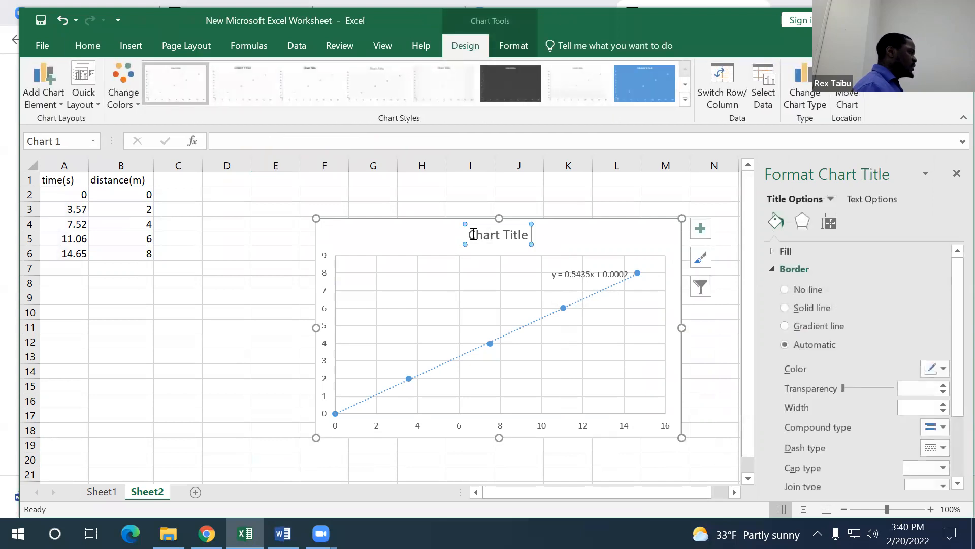
left_click_drag(468, 234, 546, 237)
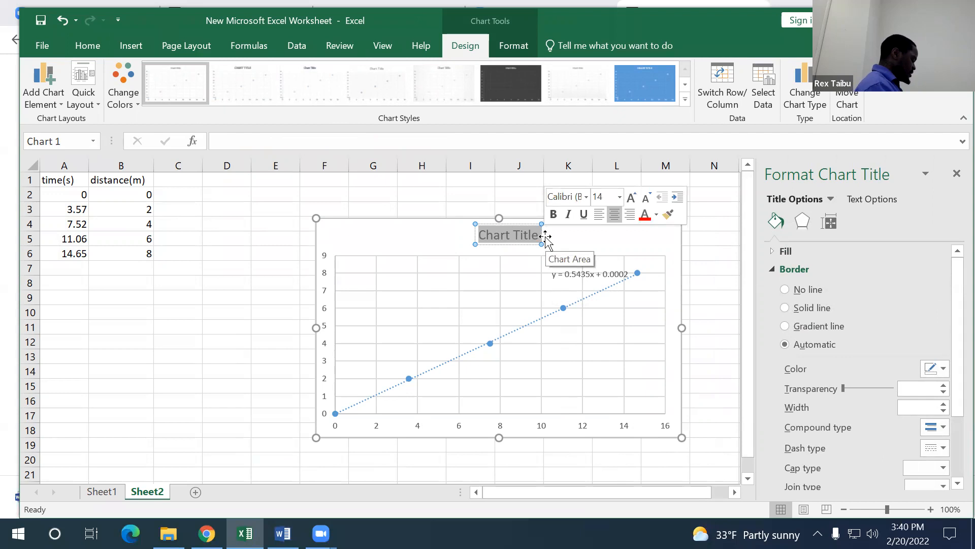
type("distance vs time graph")
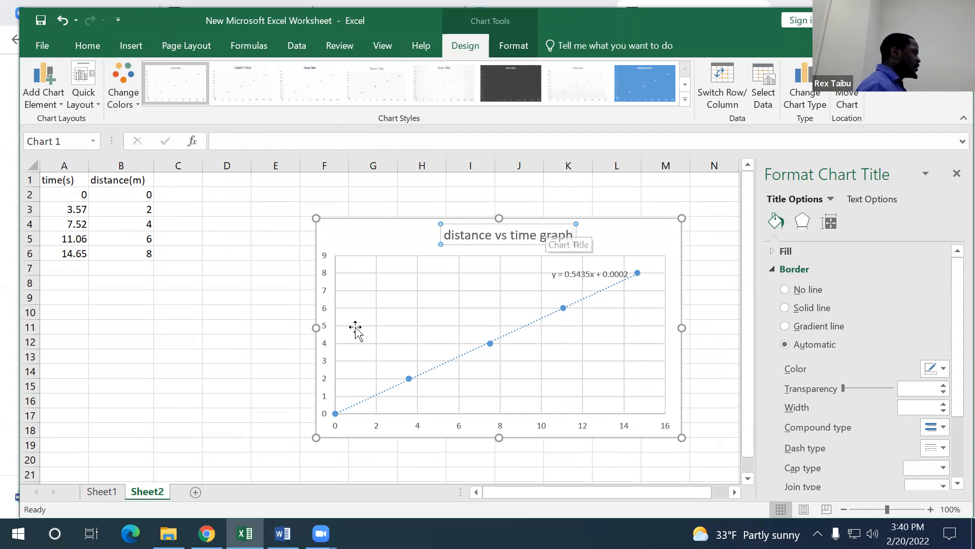
Step: Turn on axis titles for the chart
left_click(681, 250)
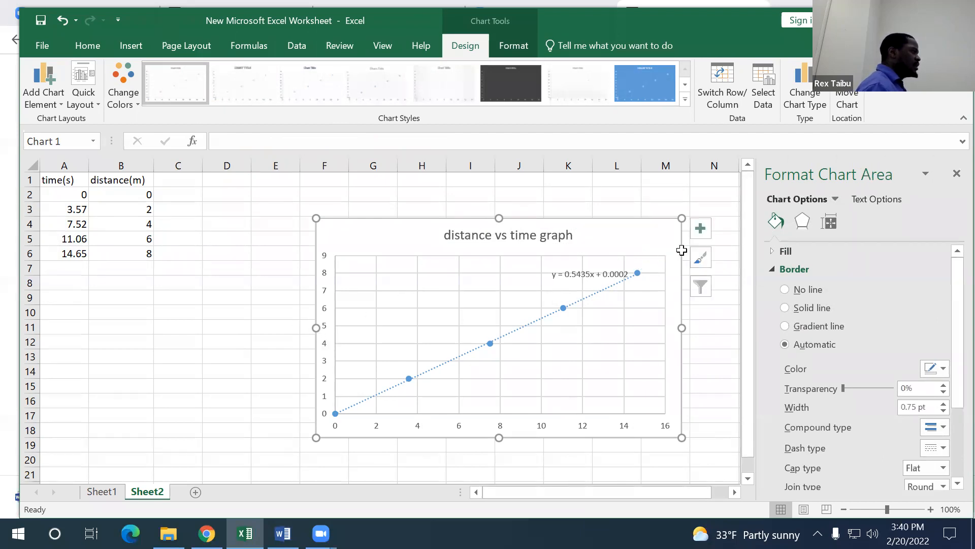
left_click(701, 228)
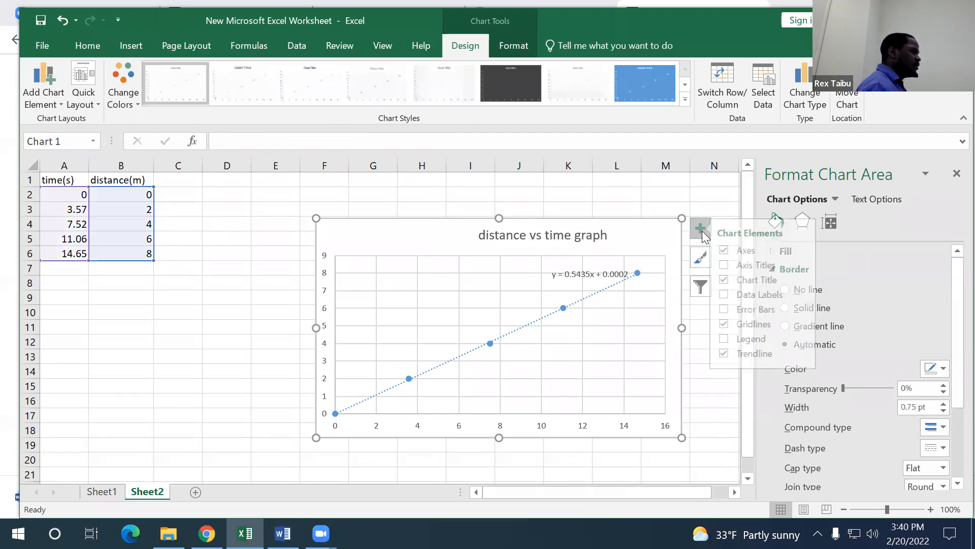
left_click(731, 265)
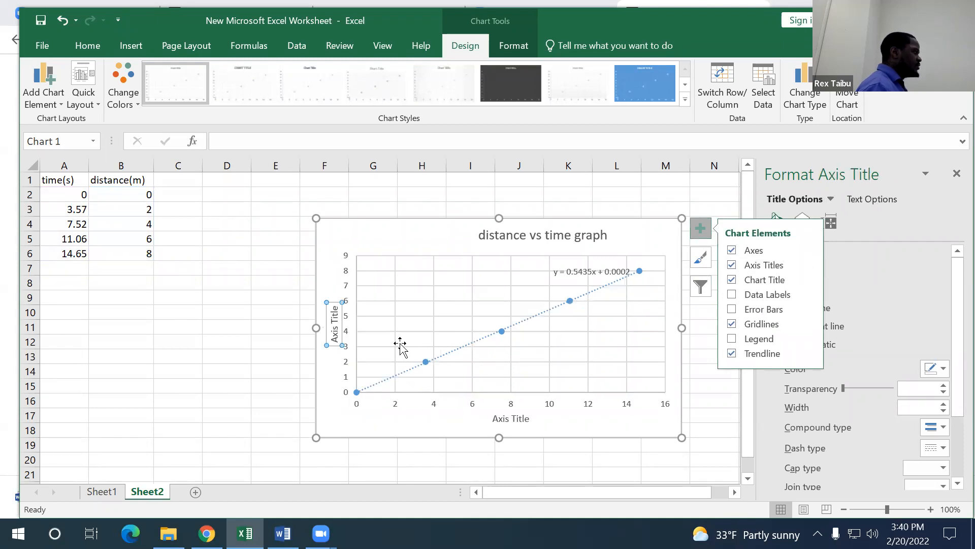
Step: Label the vertical axis title "distance (m)"
left_click(332, 338)
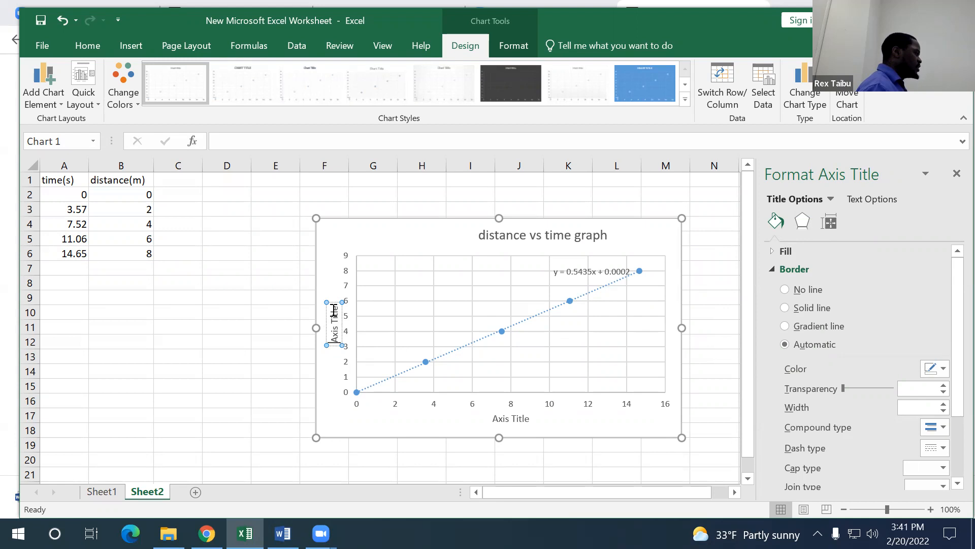
left_click_drag(334, 310, 342, 331)
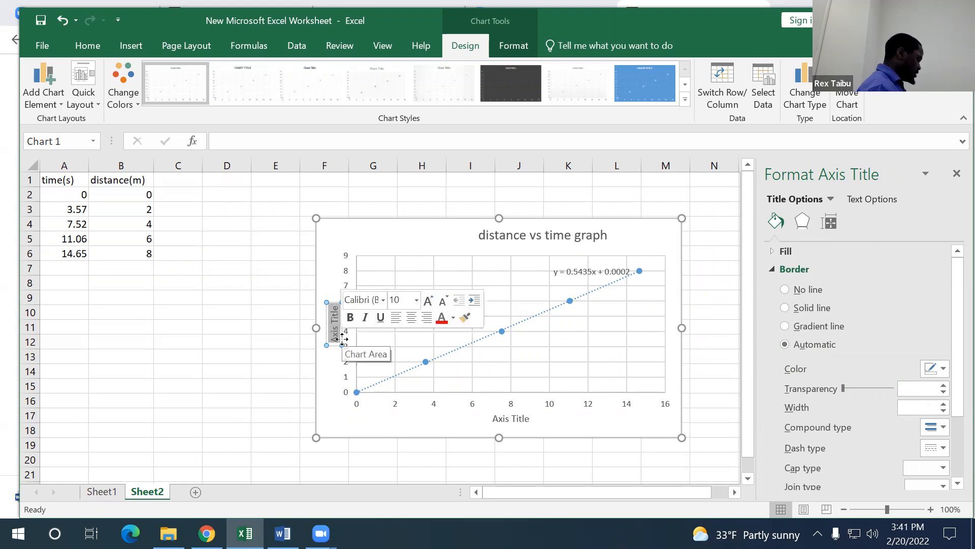
type("distance (m)")
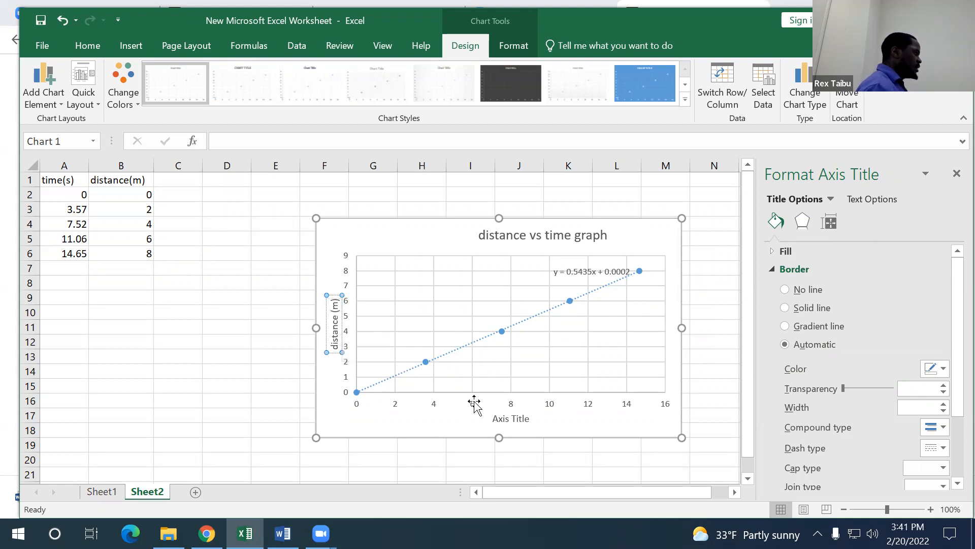
Step: Label the horizontal axis title "time (s)"
left_click(497, 419)
left_click_drag(492, 419, 531, 420)
type("time")
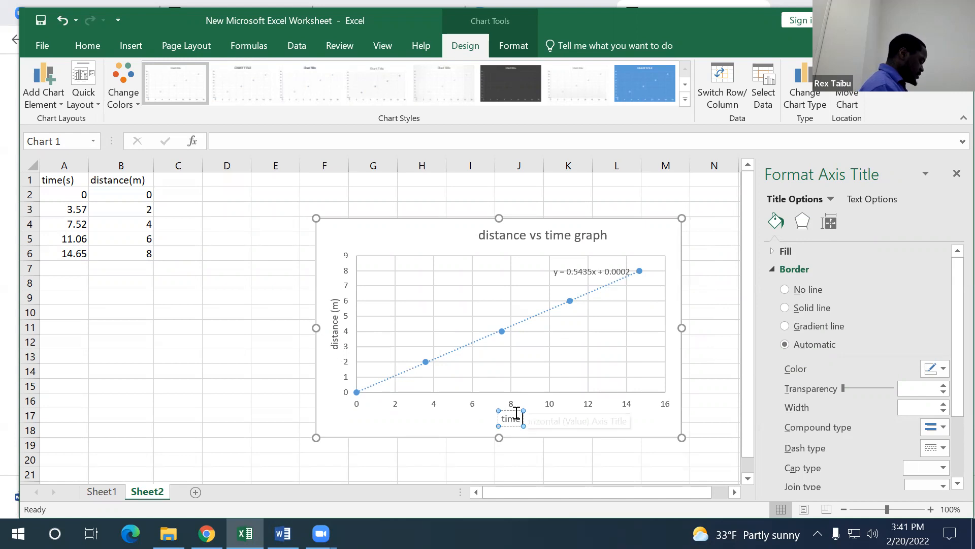
type(" (s)")
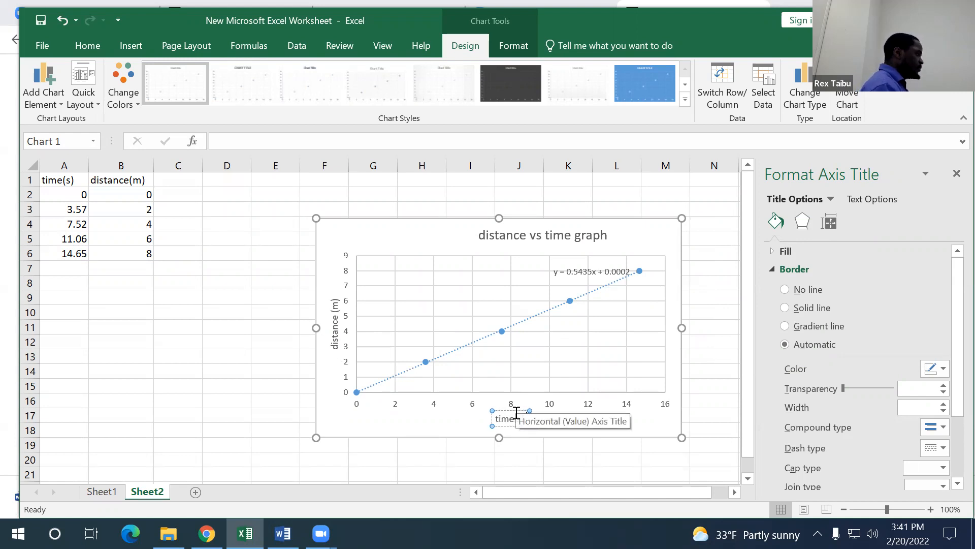
left_click(638, 435)
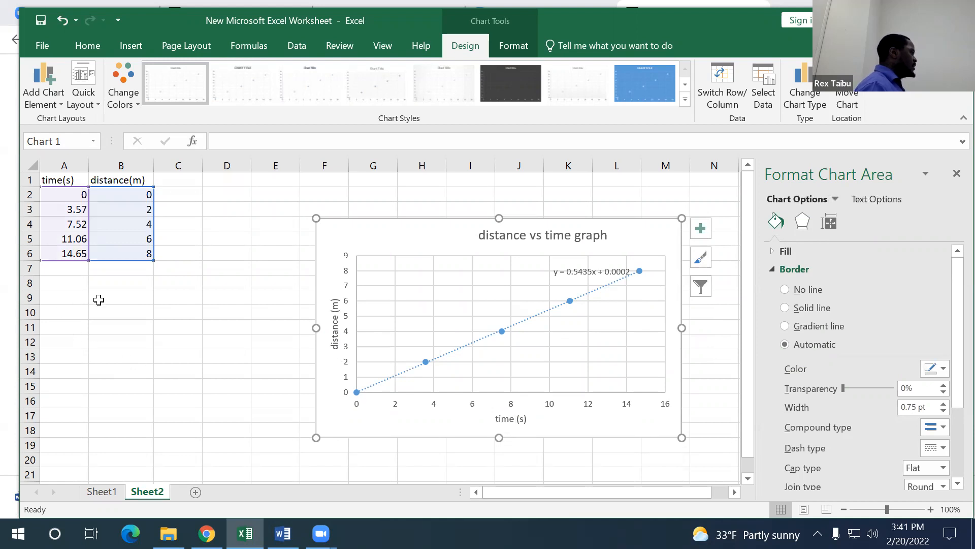
Step: Enter the label "velocity" in cell A9
left_click(100, 300)
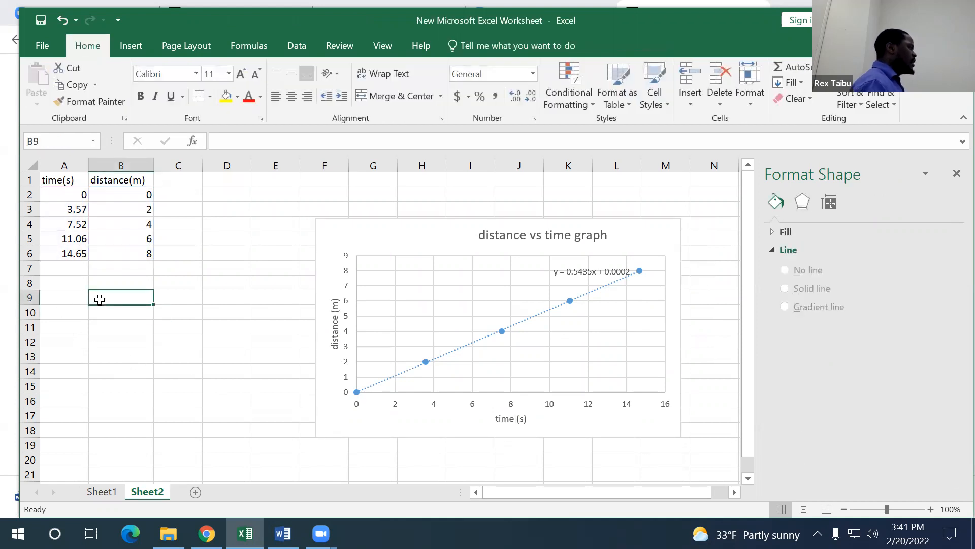
left_click(66, 298)
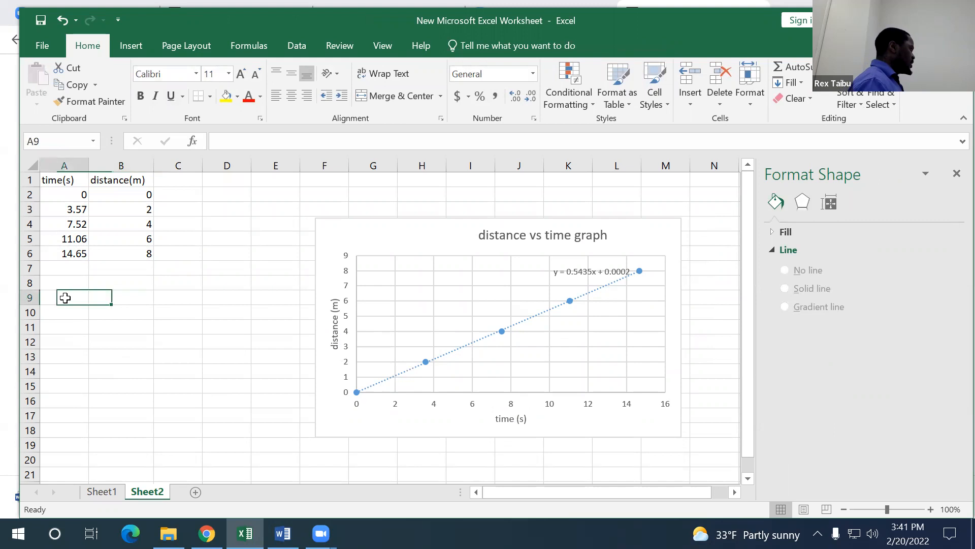
type("velocity")
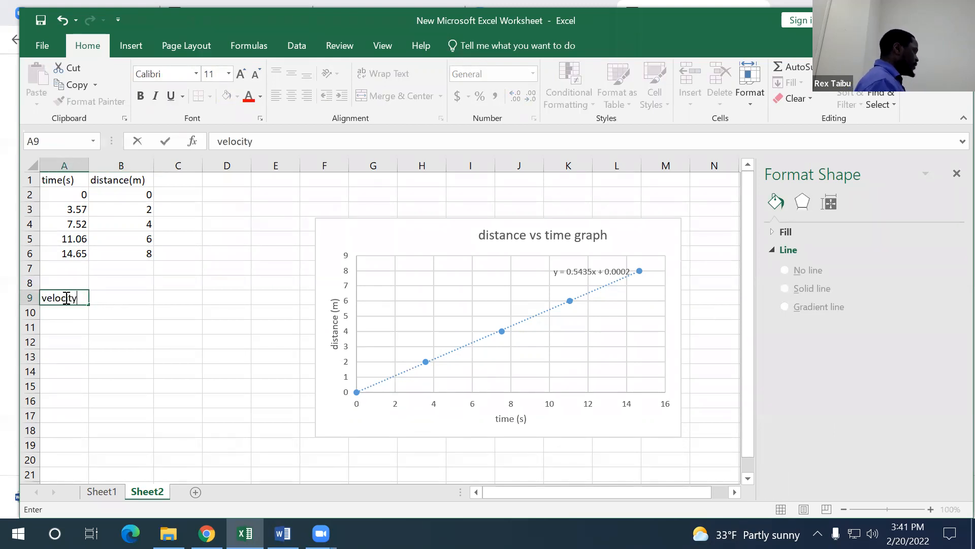
Step: Try to compute the velocity in B9 with a SLOPE formula, then clear the cell
left_click(131, 299)
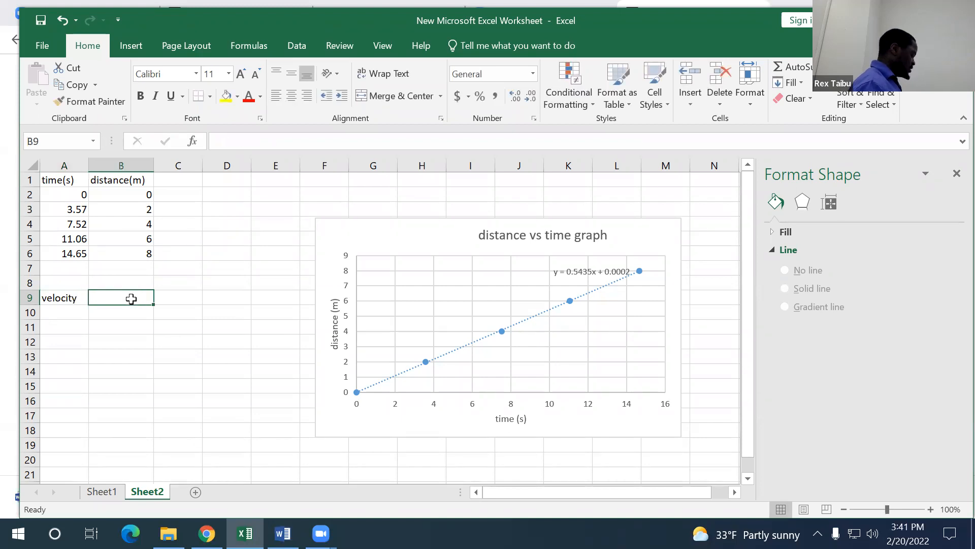
type("=s;o")
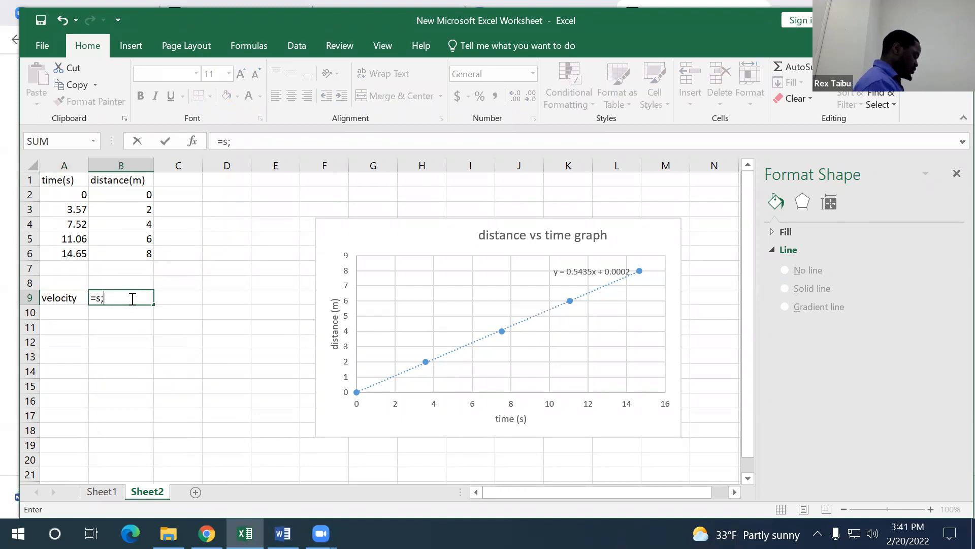
key("BackSpace")
key("BackSpace")
type("lope")
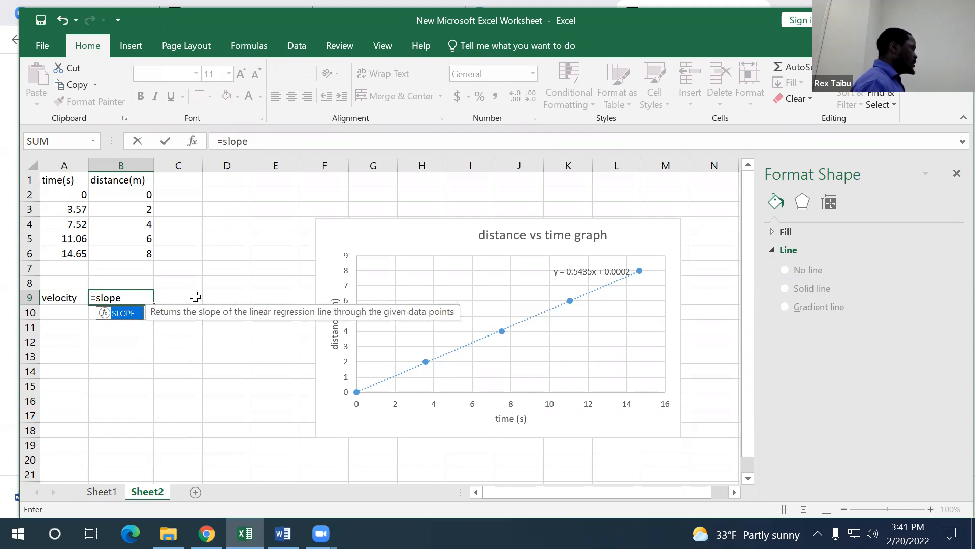
left_click(195, 294)
left_click(123, 296)
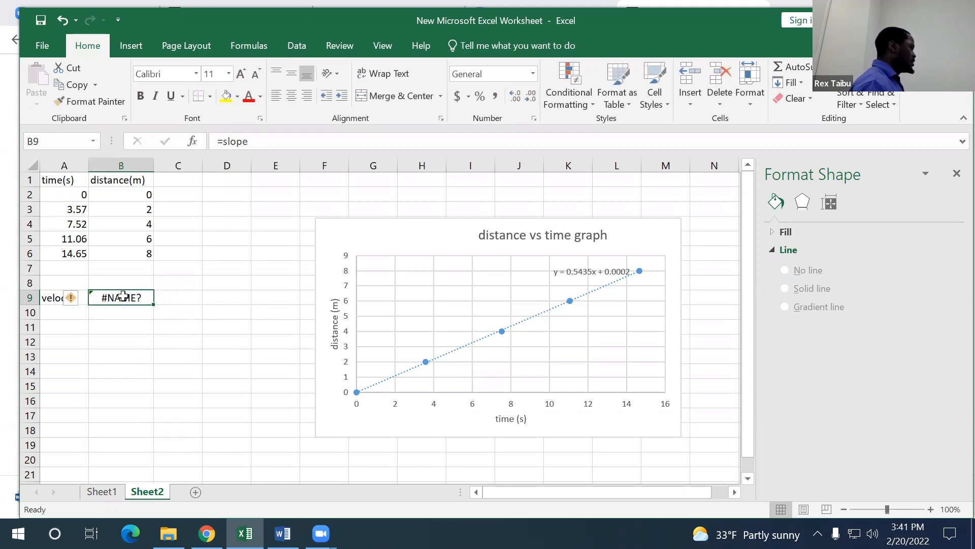
key("BackSpace")
left_click(121, 317)
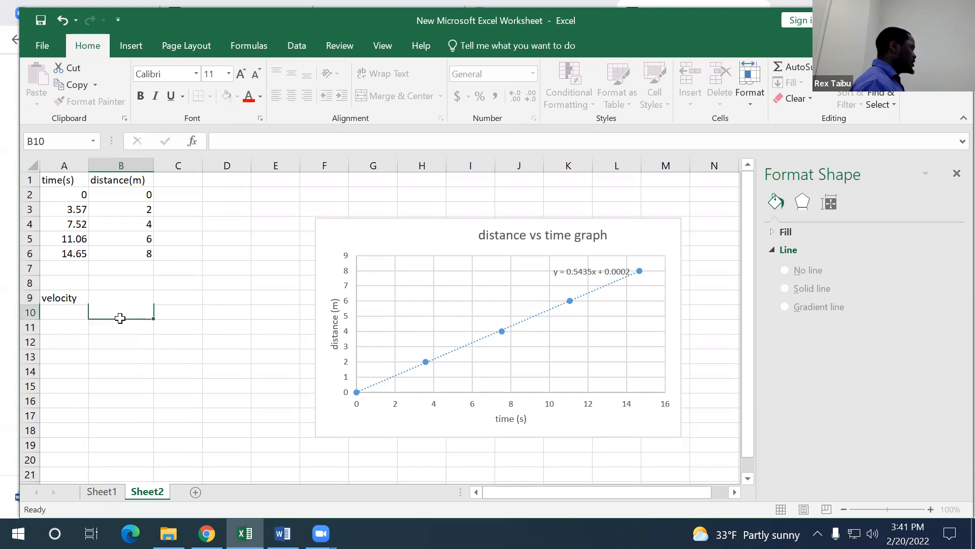
left_click(120, 294)
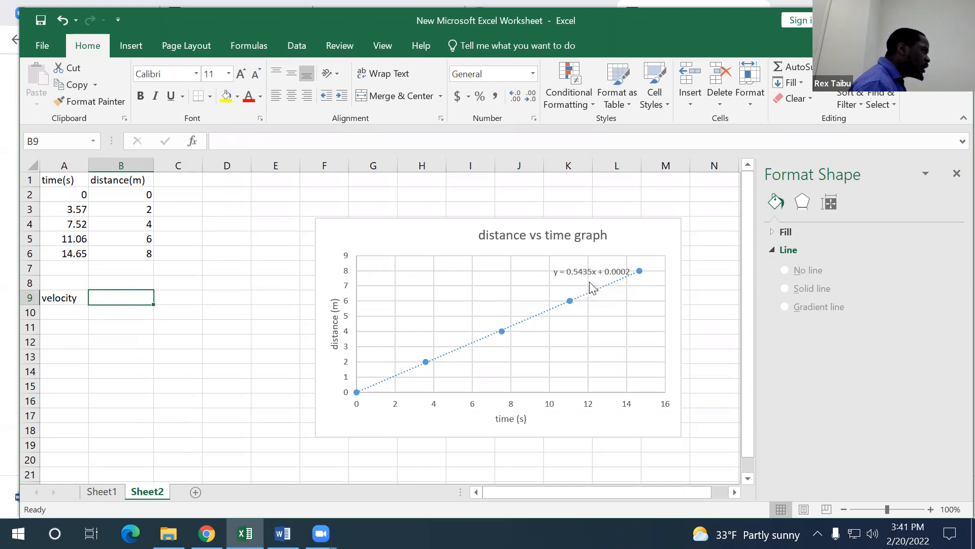
Step: Enter the trendline slope 0.5435 as the velocity in cell B9
double_click(111, 297)
type("0.54")
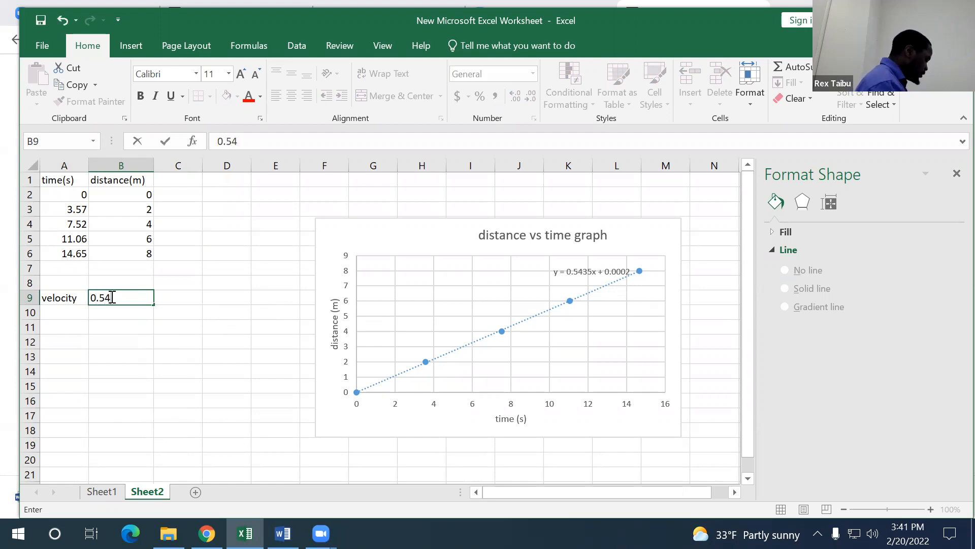
type("35")
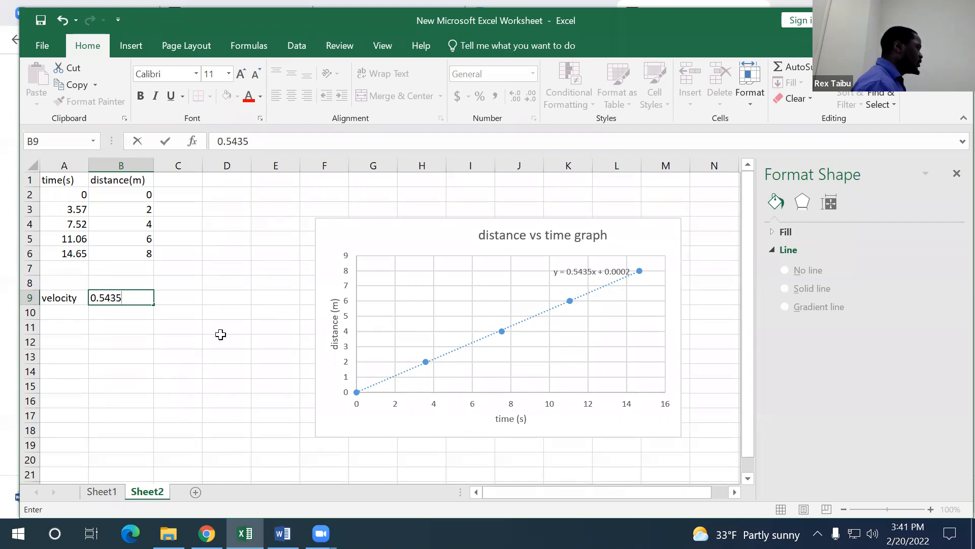
left_click(220, 331)
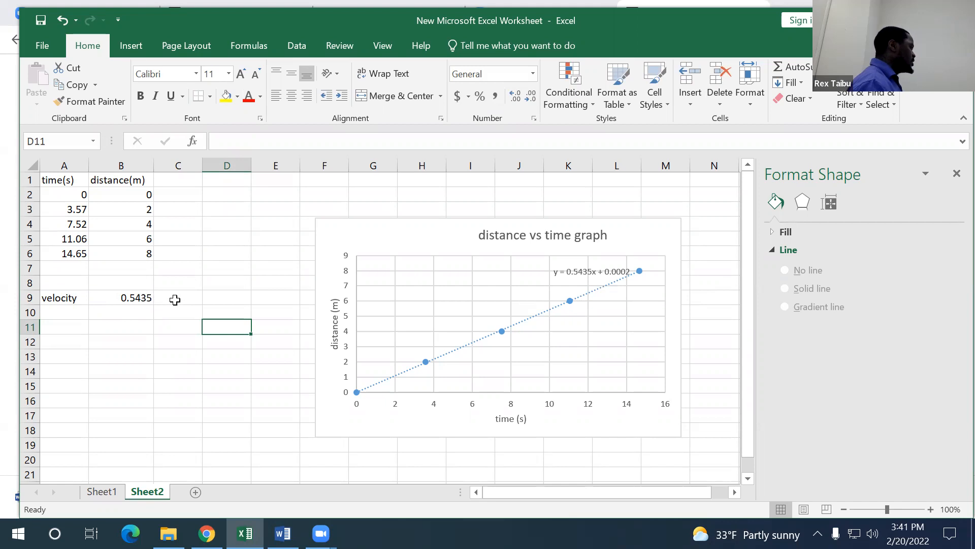
Step: Add the unit m/s after the velocity value in B9, giving 0.5435 m/s
left_click(145, 298)
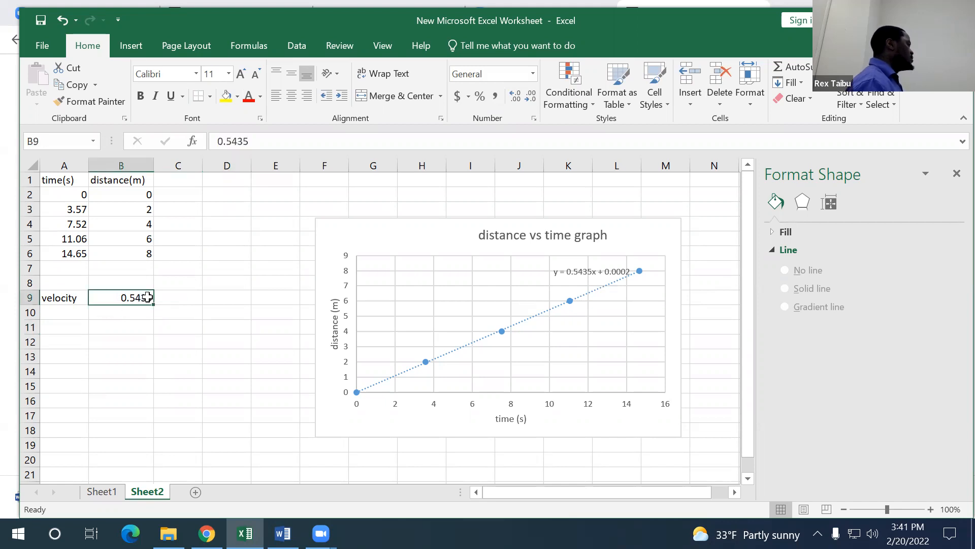
double_click(153, 299)
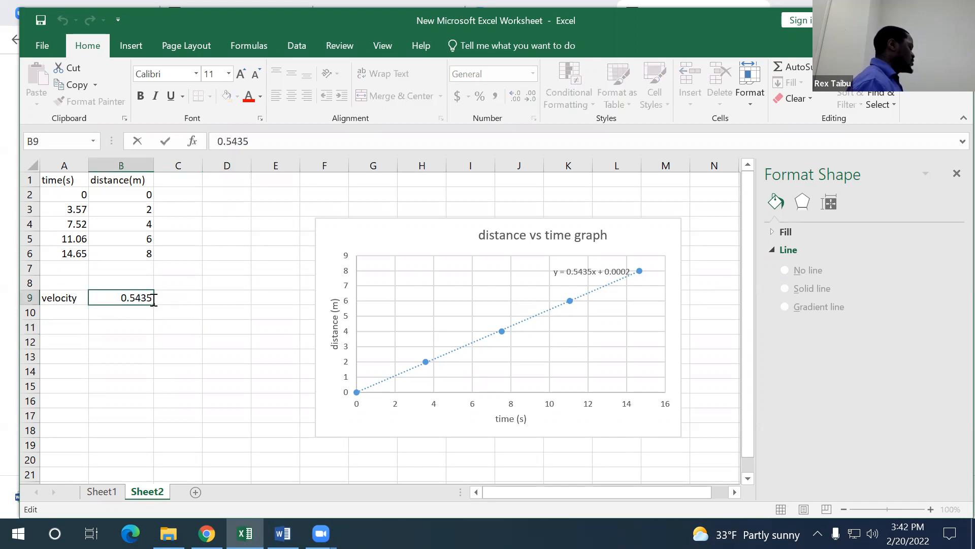
type("m/s")
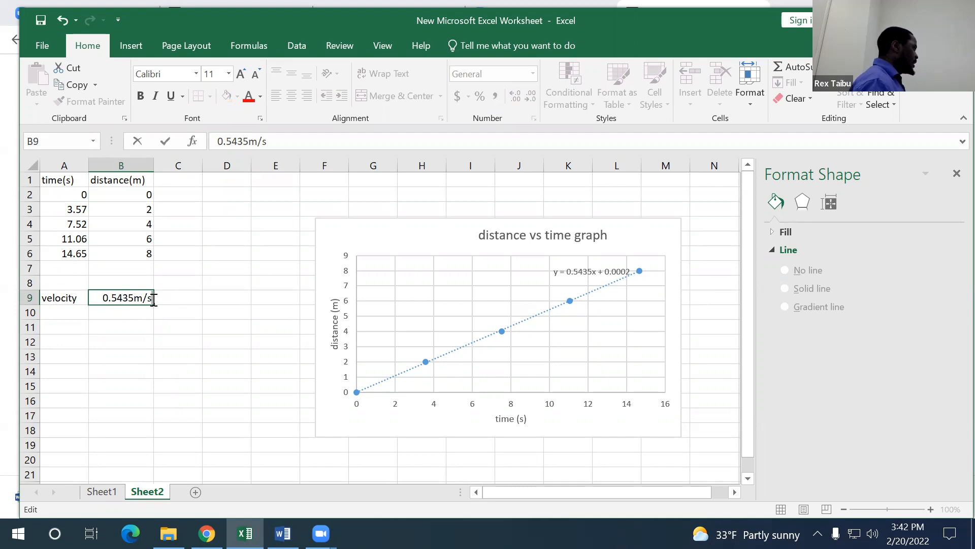
left_click(137, 297)
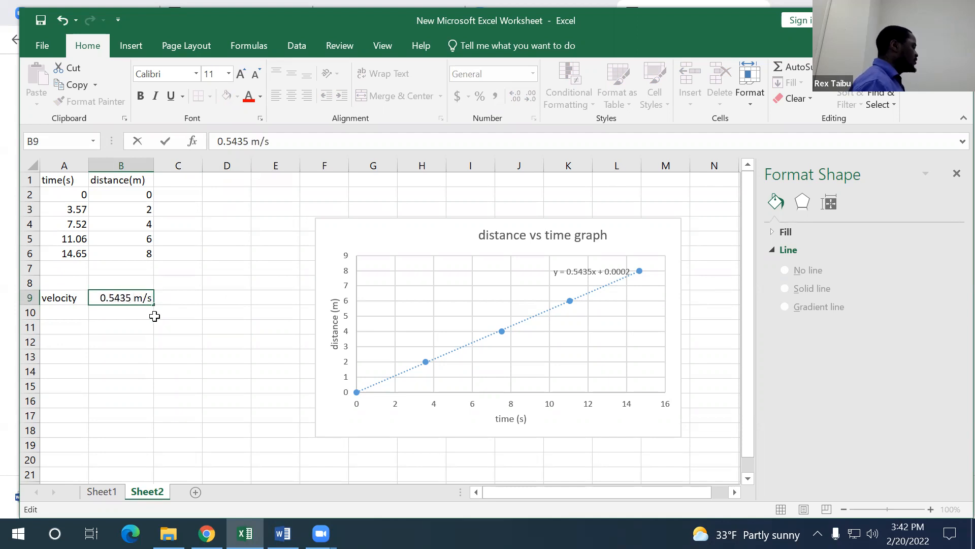
left_click(183, 316)
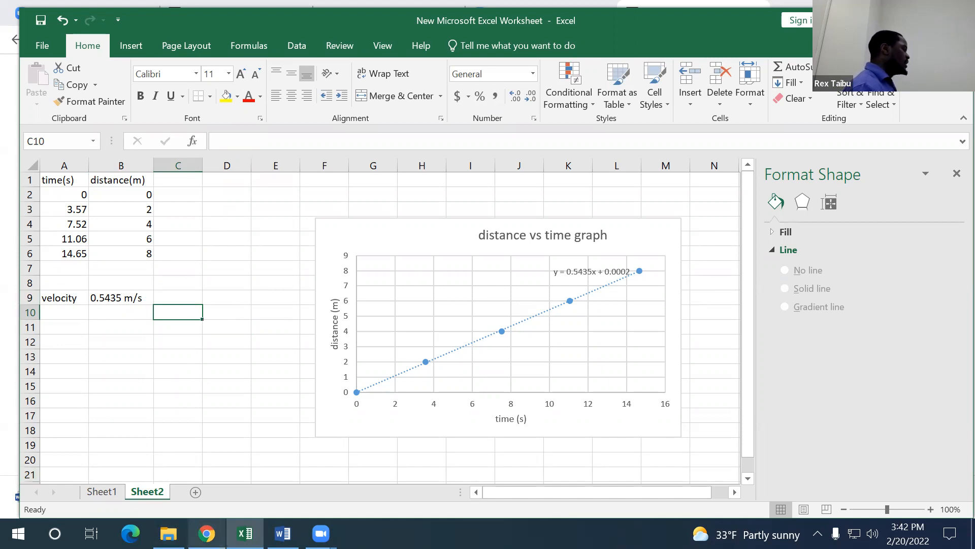
Step: Switch to the PhET simulation and move the crate to object position -8.9 m
mouse_move(207, 533)
left_click(278, 410)
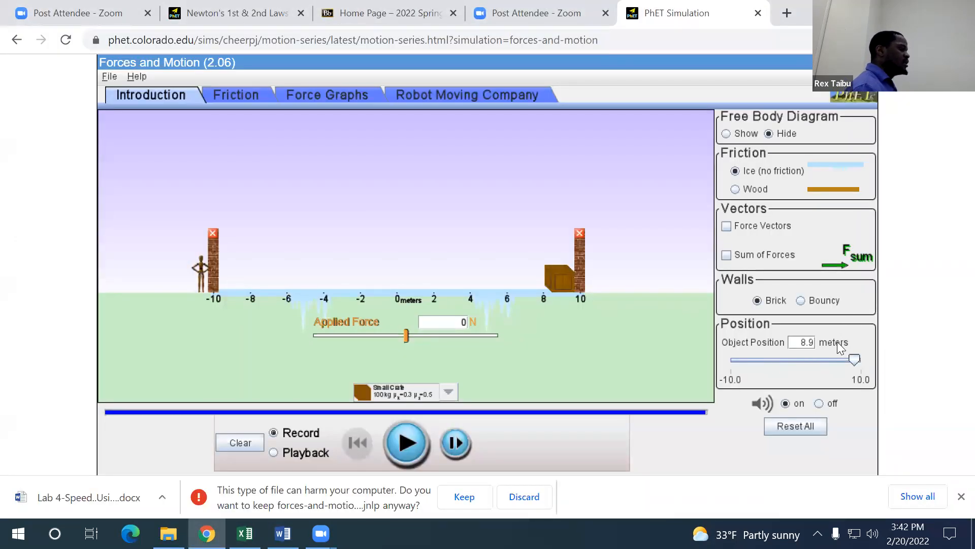
left_click_drag(856, 360, 738, 360)
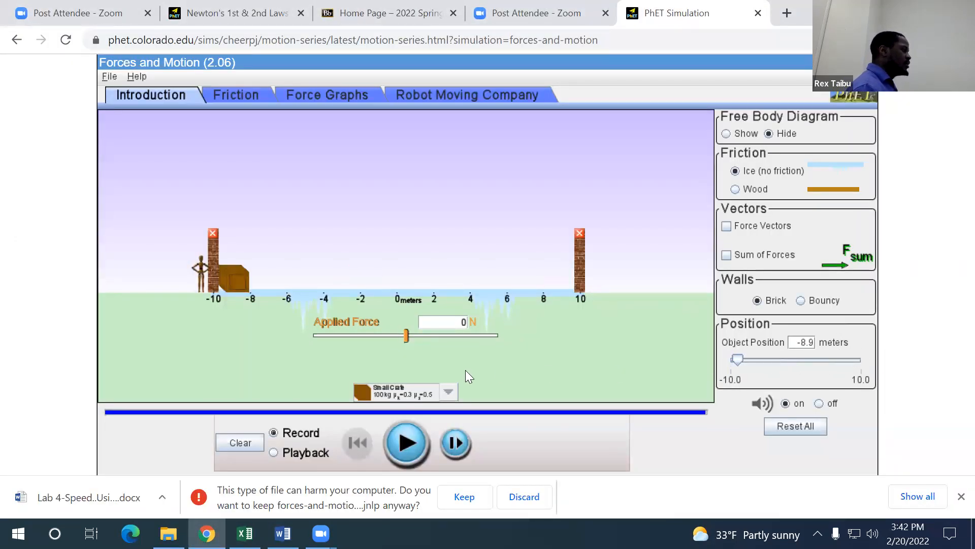
Step: Push the crate across the ice with an applied force, then return it to object position -8.9 m
left_click_drag(405, 337, 447, 345)
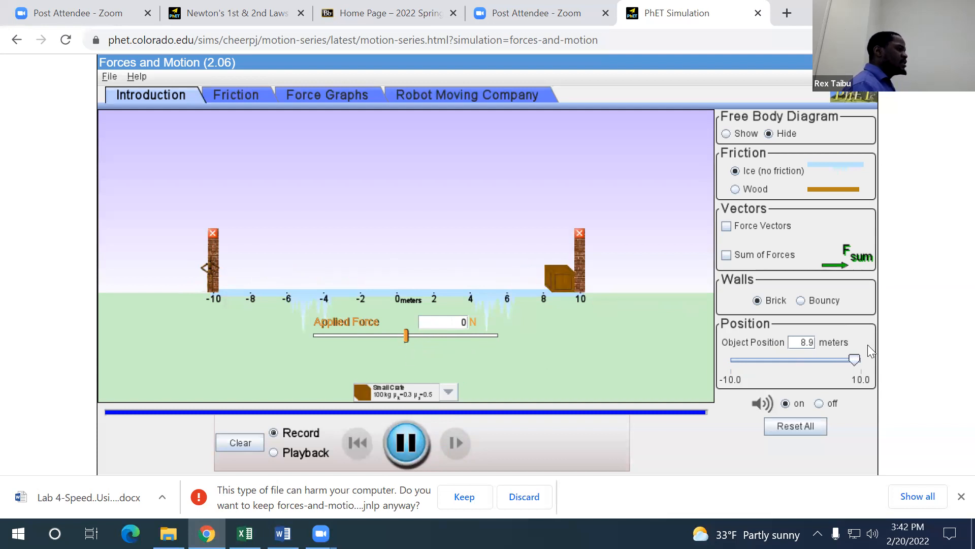
left_click_drag(858, 361, 703, 370)
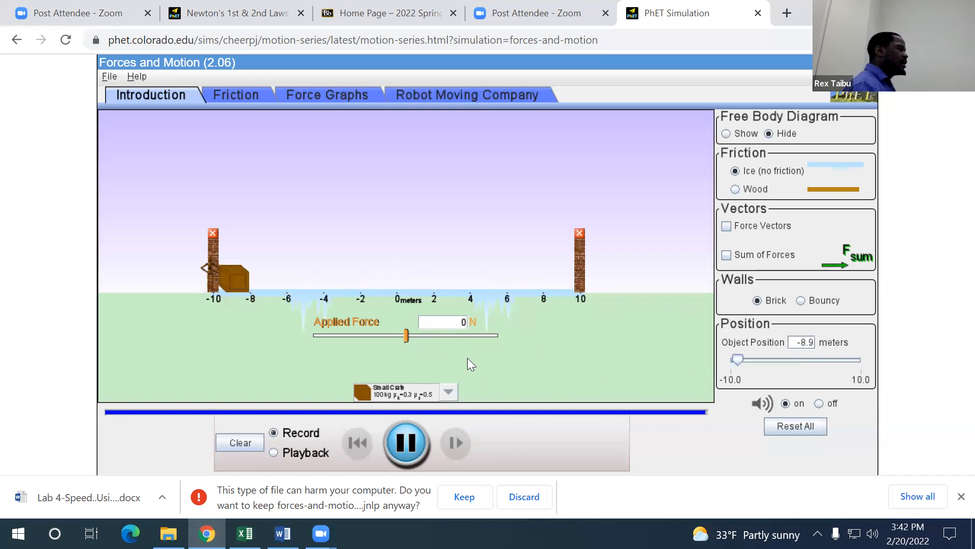
Step: Give the crate a brief applied-force push so it slides along the ice, then pause the simulation
left_click_drag(405, 336, 419, 340)
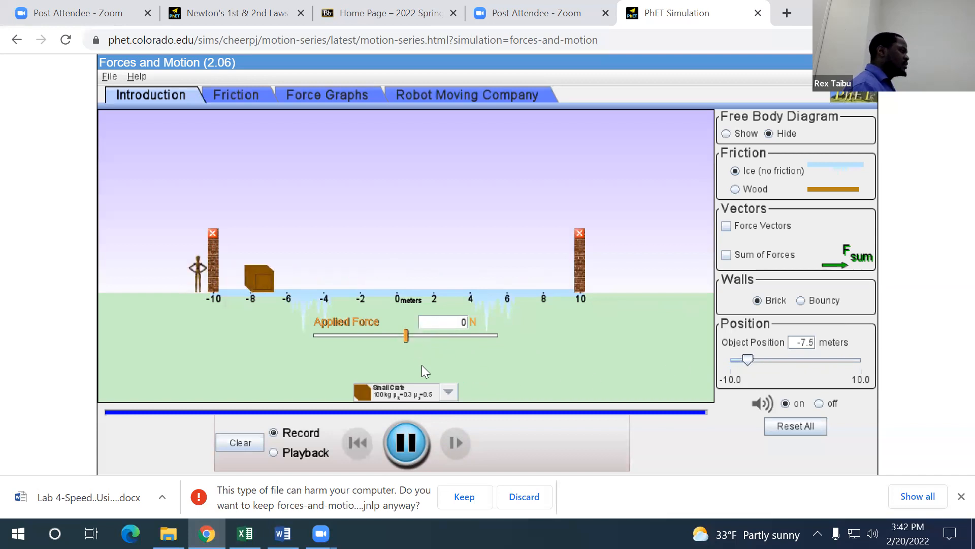
left_click_drag(406, 334, 449, 340)
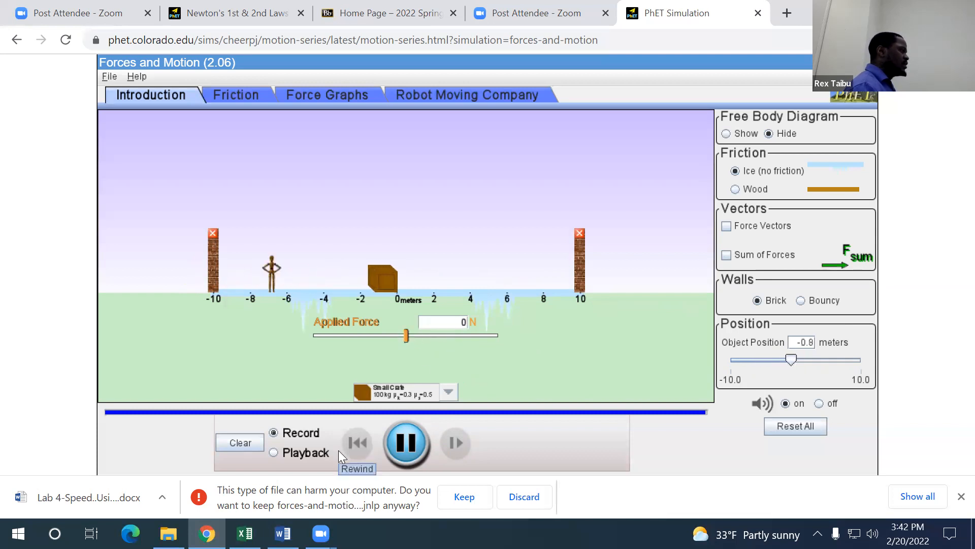
left_click(406, 440)
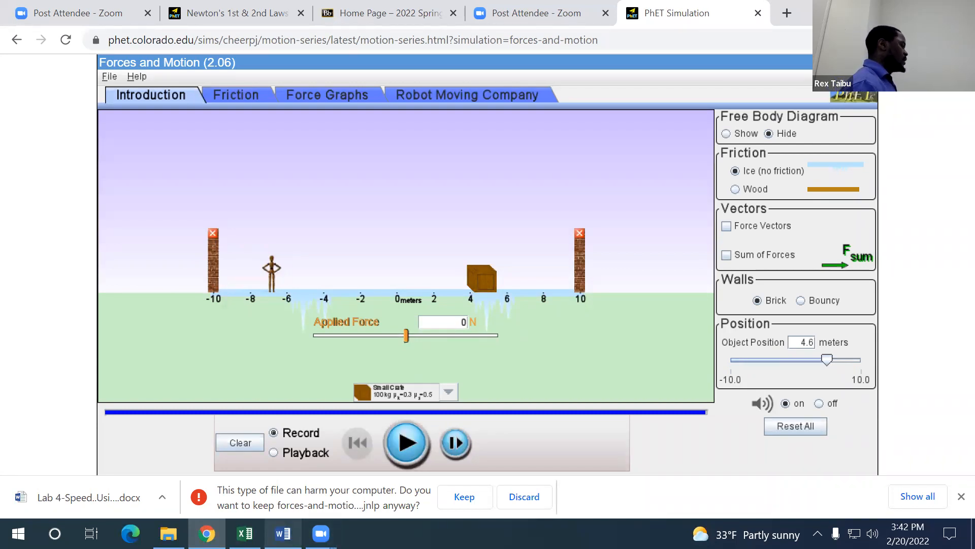
Step: Switch to the Word lab handout and look over the time table for the 2, 4, 6 and 8 m stations
mouse_move(283, 533)
left_click(283, 470)
scroll(559, 294, "down", 2)
scroll(560, 294, "up", 2)
scroll(513, 292, "up", 5)
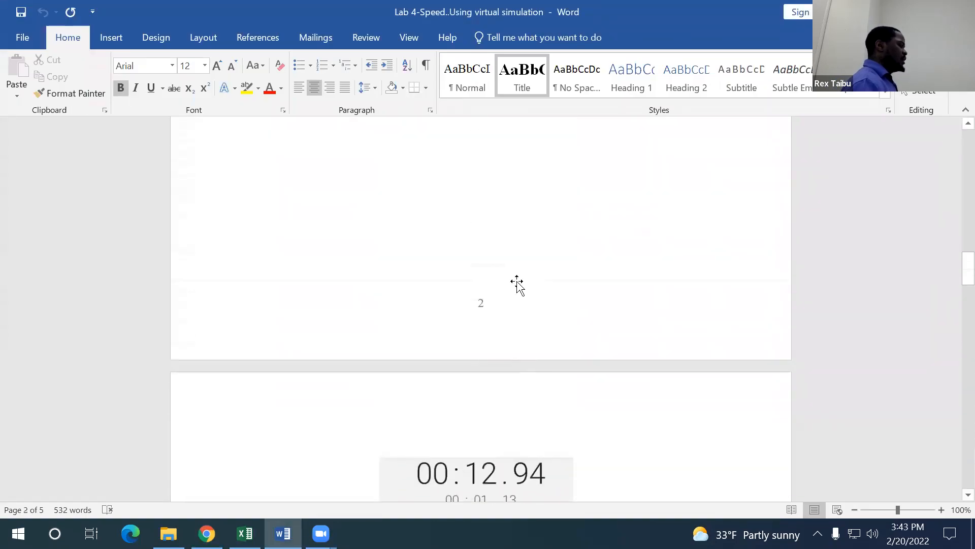
scroll(516, 283, "up", 5)
scroll(517, 282, "down", 15)
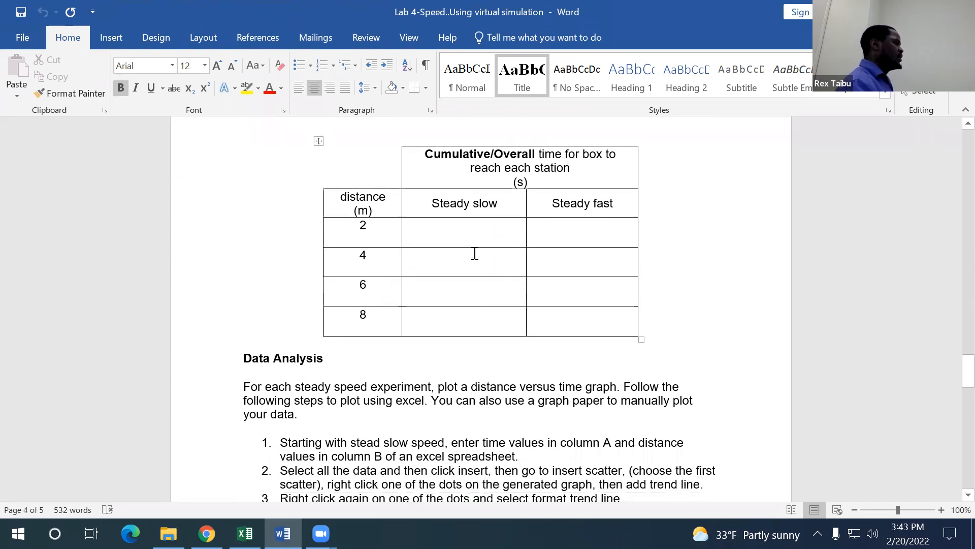
left_click(454, 228)
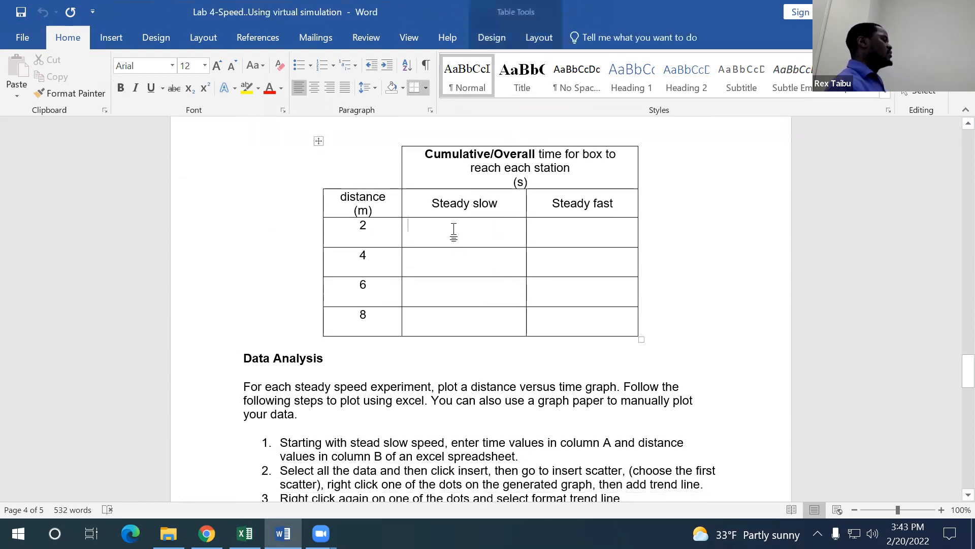
left_click(456, 268)
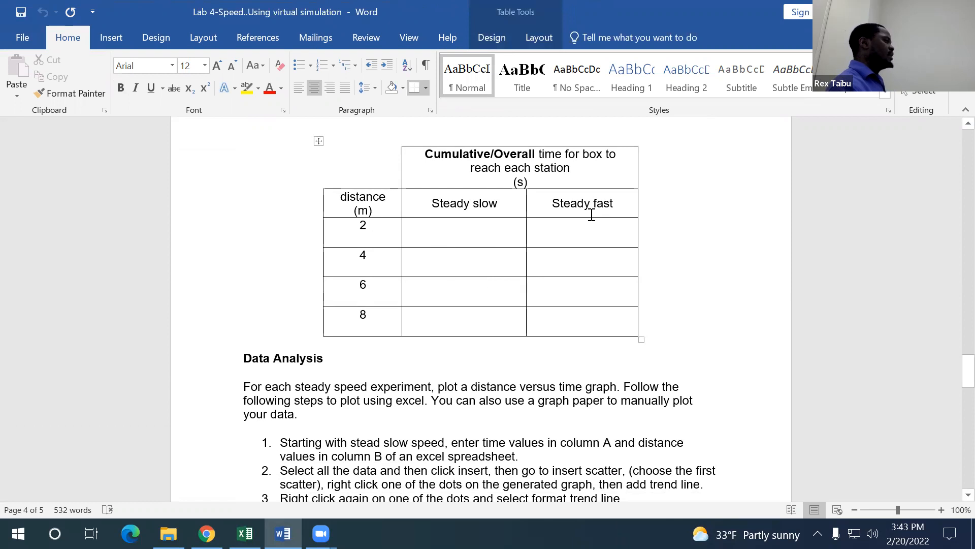
Step: Read through the Data Analysis plotting instructions and the slope table for the steady slow and steady fast lines
scroll(543, 409, "down", 5)
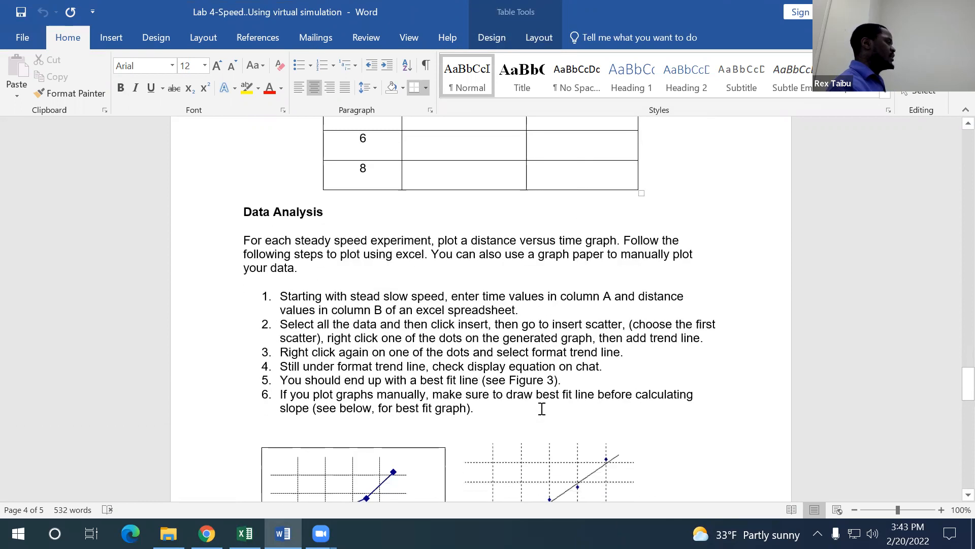
scroll(377, 273, "up", 1)
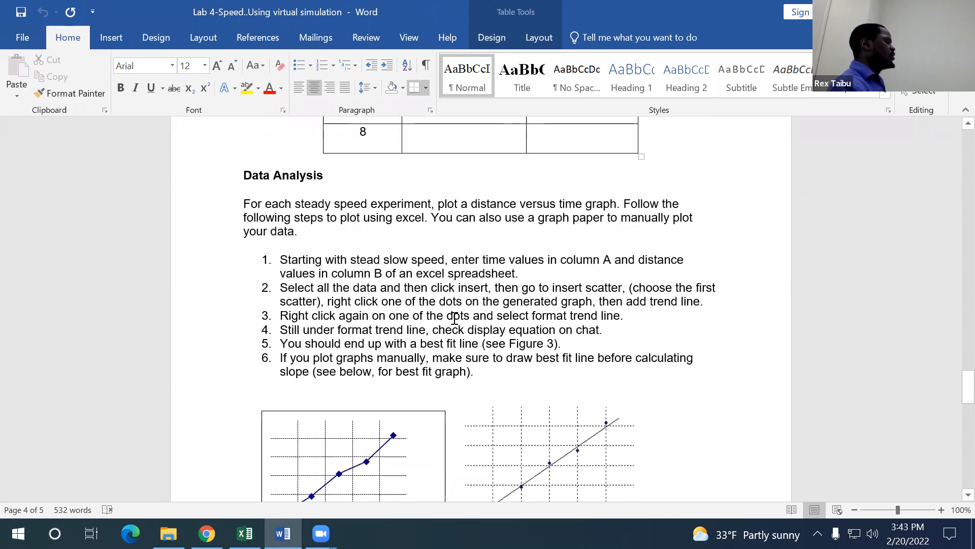
scroll(455, 320, "up", 1)
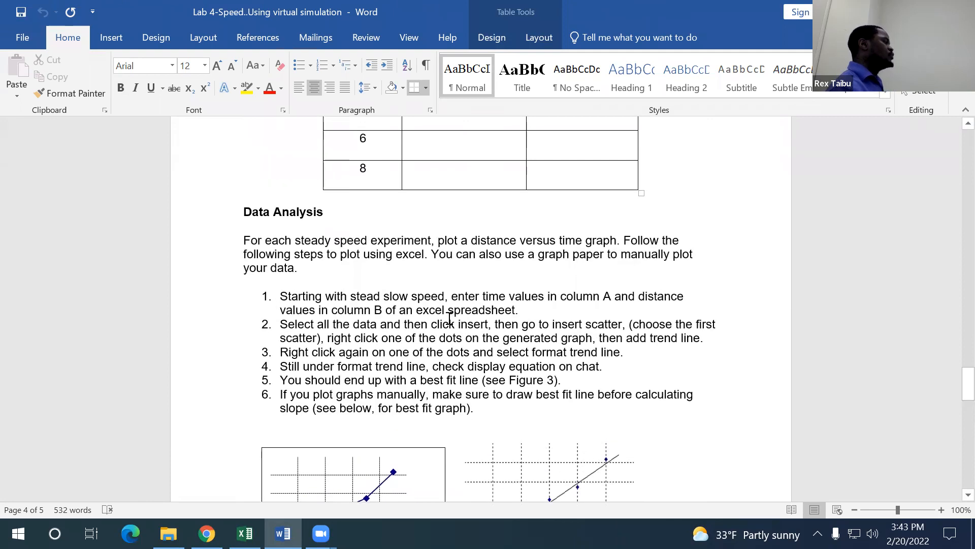
scroll(442, 315, "down", 6)
scroll(442, 315, "up", 3)
scroll(442, 315, "down", 5)
scroll(440, 315, "up", 6)
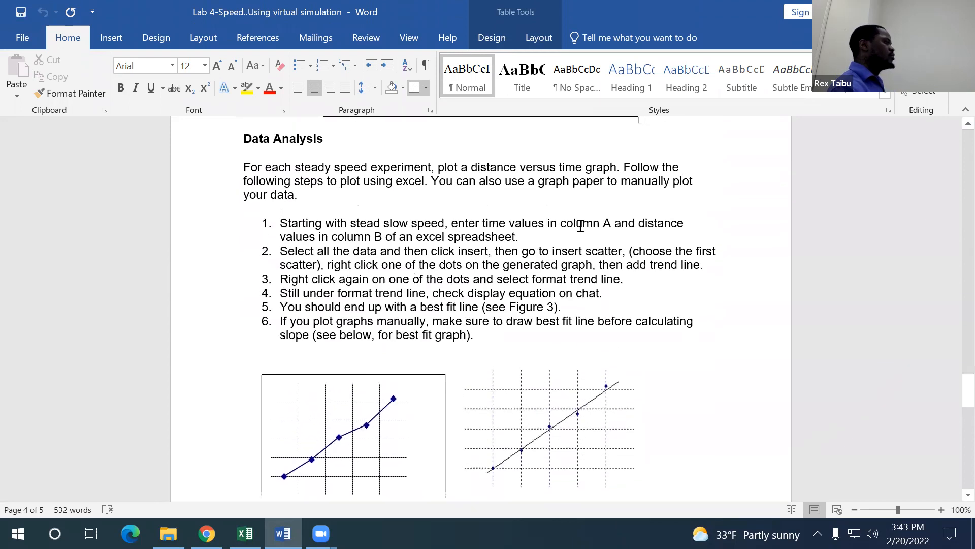
scroll(583, 235, "up", 1)
scroll(584, 236, "down", 10)
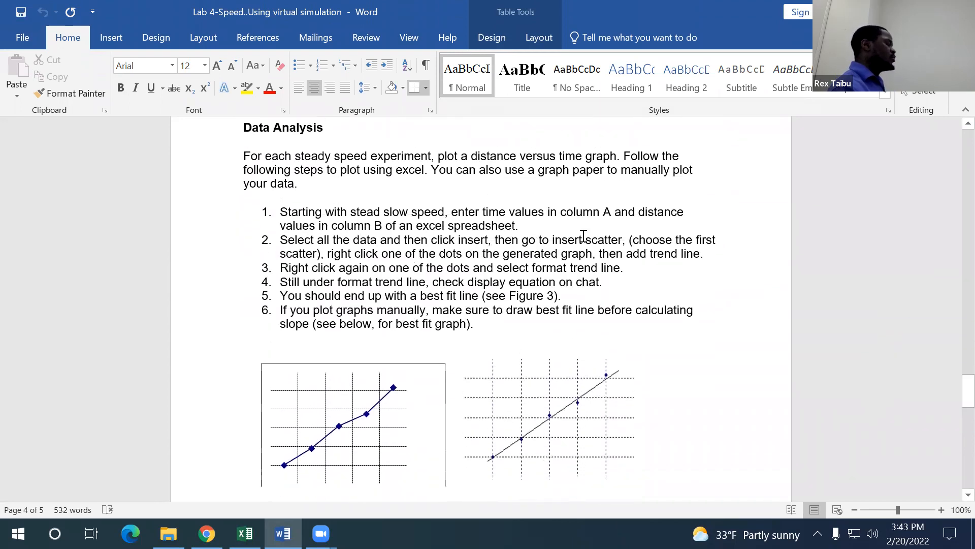
scroll(582, 235, "down", 4)
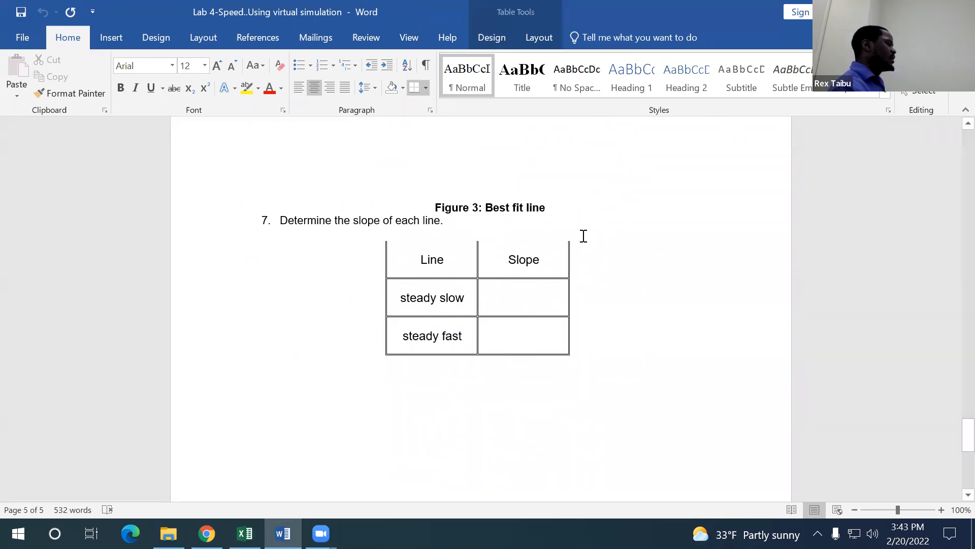
left_click(513, 264)
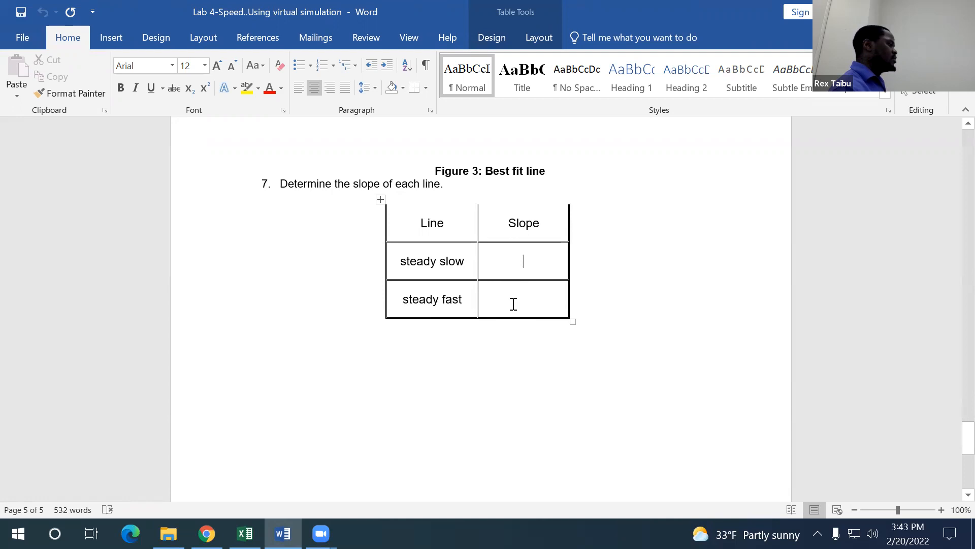
scroll(531, 321, "down", 5)
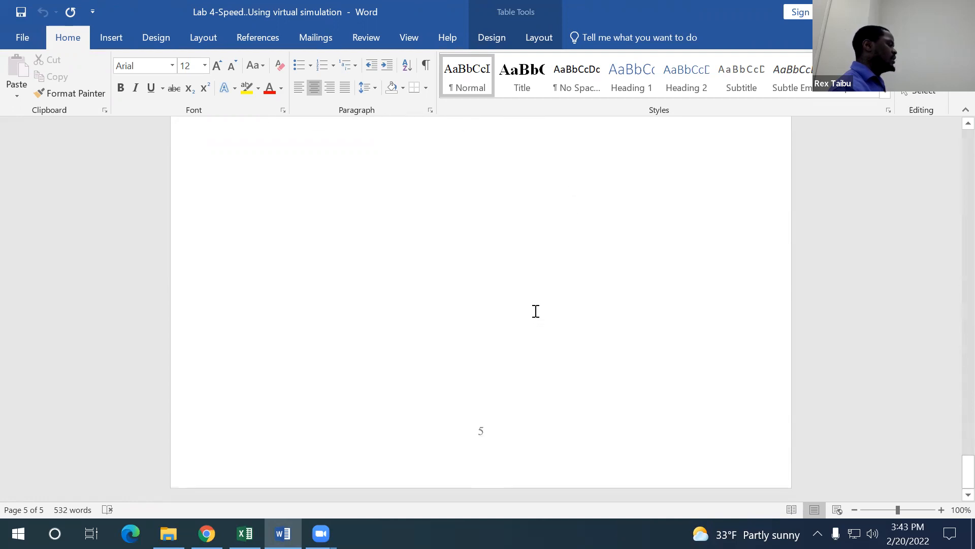